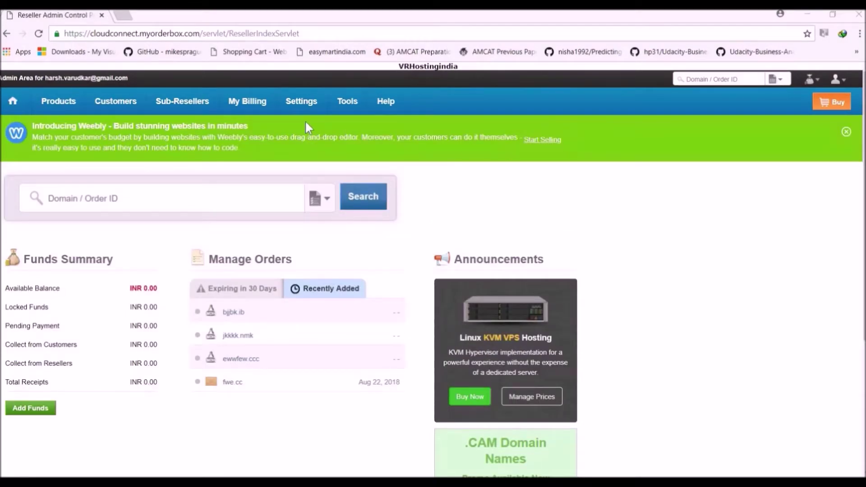
Open Settings > Finance & Billing > Payment Gateway list and start adding a new gateway.
left_click(302, 111)
mouse_move(337, 199)
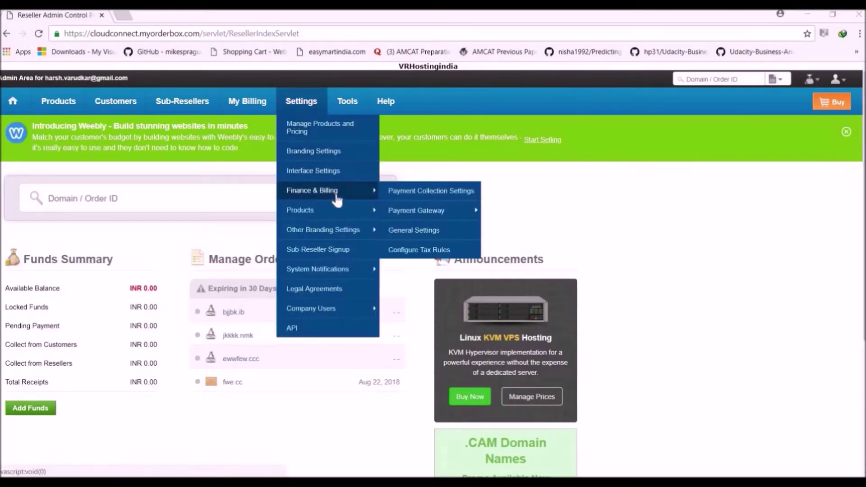
mouse_move(392, 215)
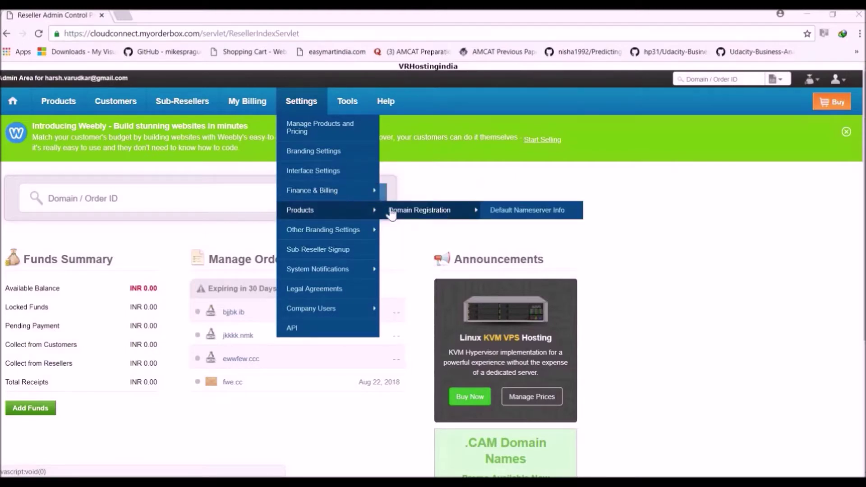
mouse_move(371, 190)
mouse_move(424, 210)
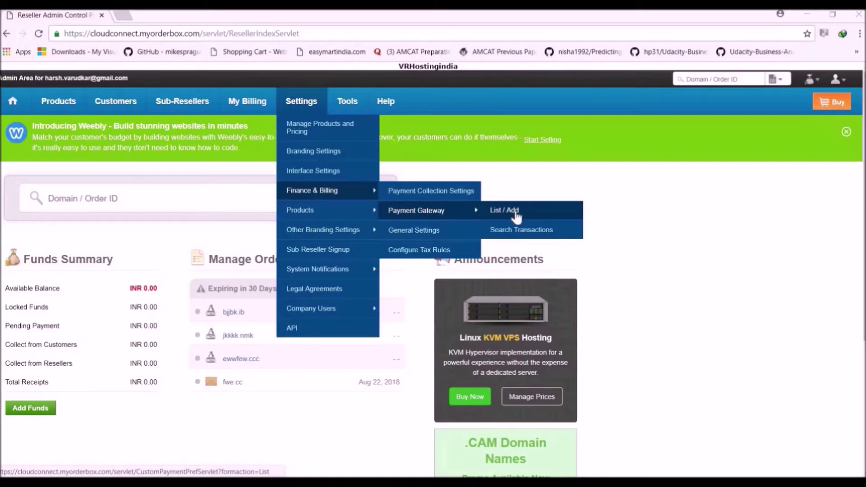
left_click(515, 212)
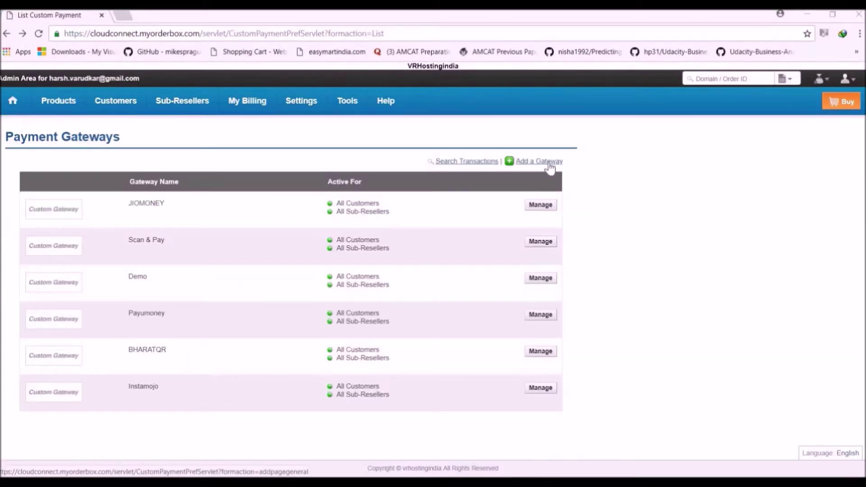
left_click(548, 163)
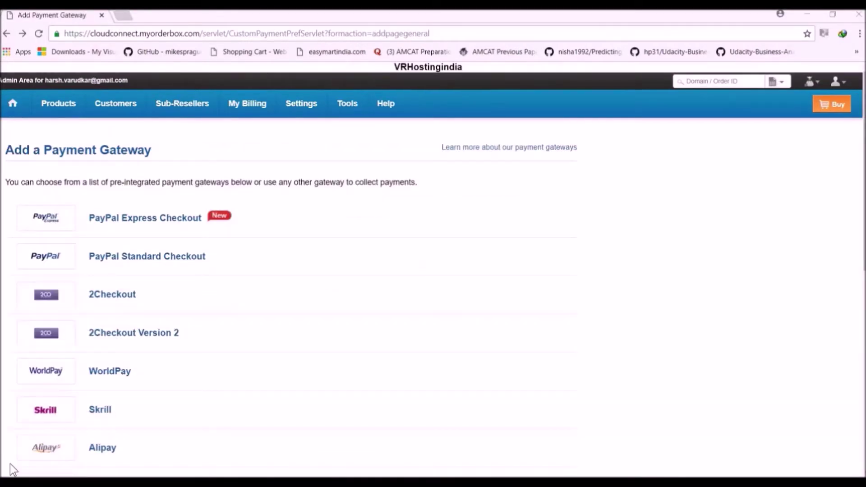
Scroll to 'Want to use another payment gateway?' and choose 'Add it now' for a custom gateway.
scroll(469, 345, "down", 2)
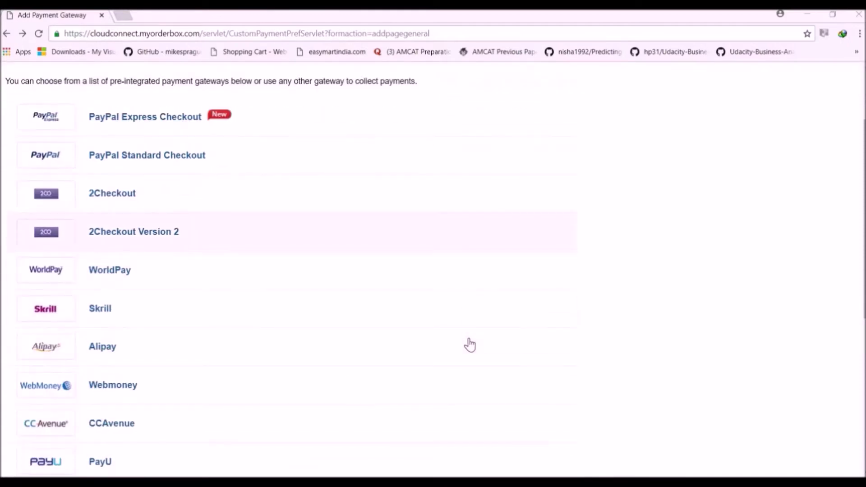
scroll(469, 345, "down", 5)
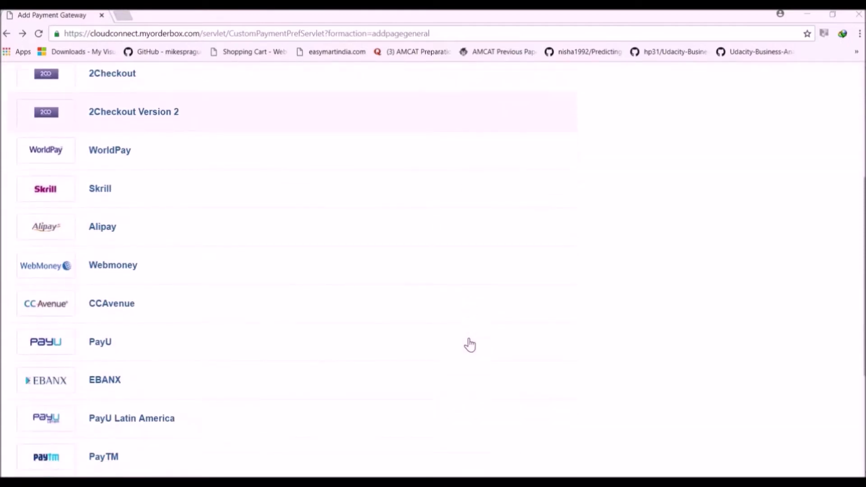
scroll(469, 345, "down", 1)
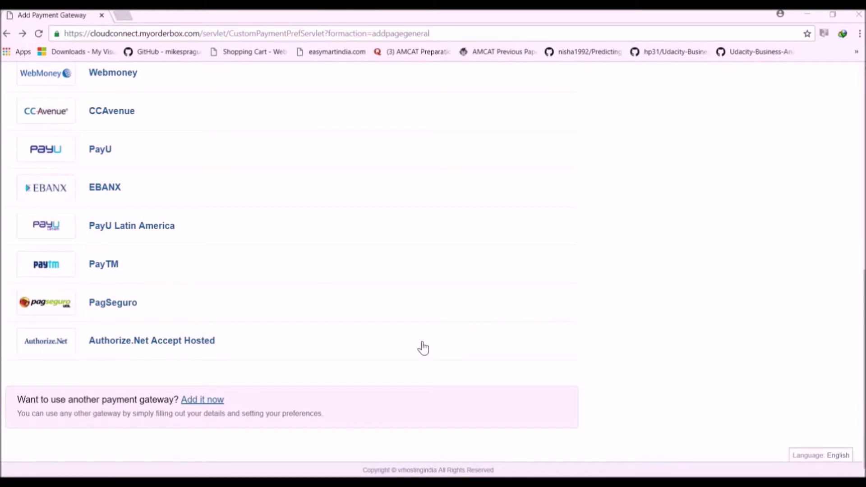
left_click(215, 400)
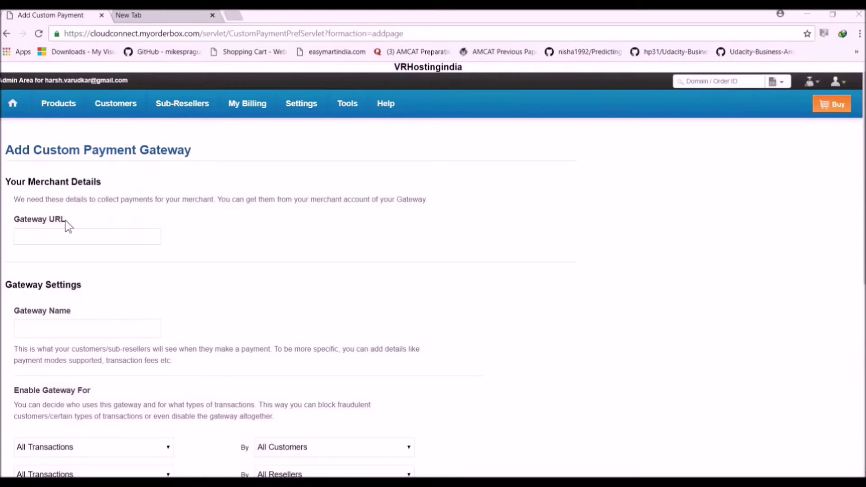
triple_click(14, 223)
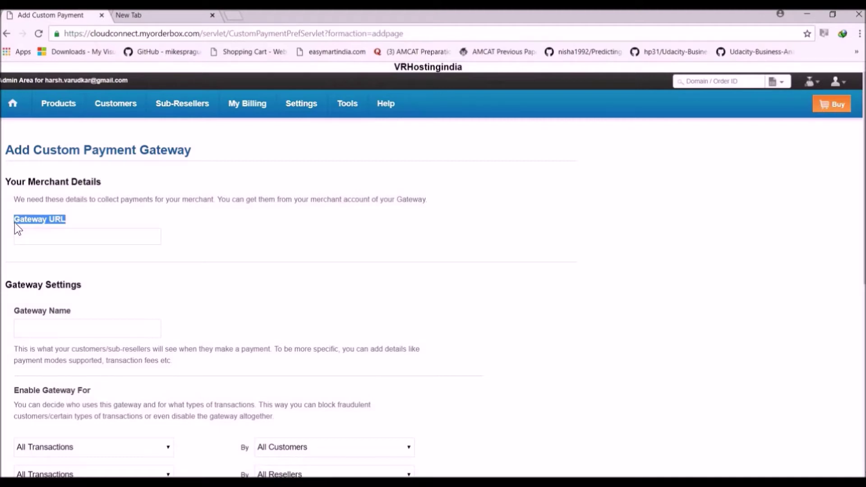
left_click(17, 227)
left_click(153, 18)
left_click_drag(188, 33, 63, 33)
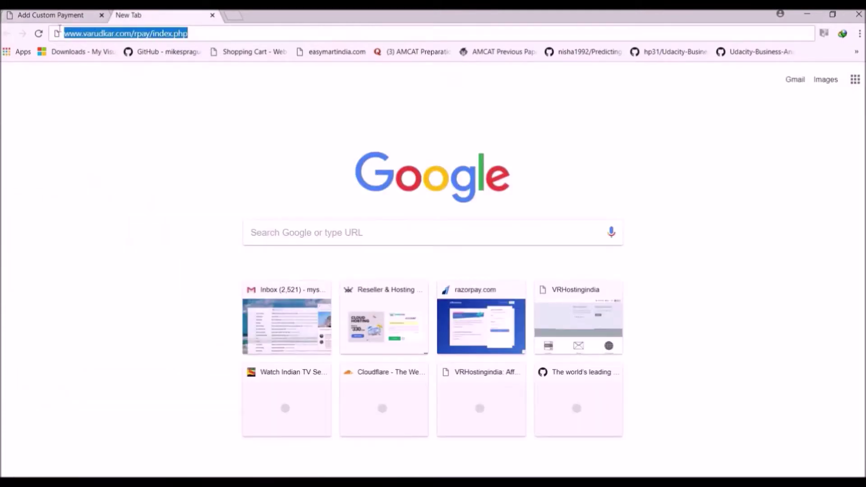
left_click(131, 33)
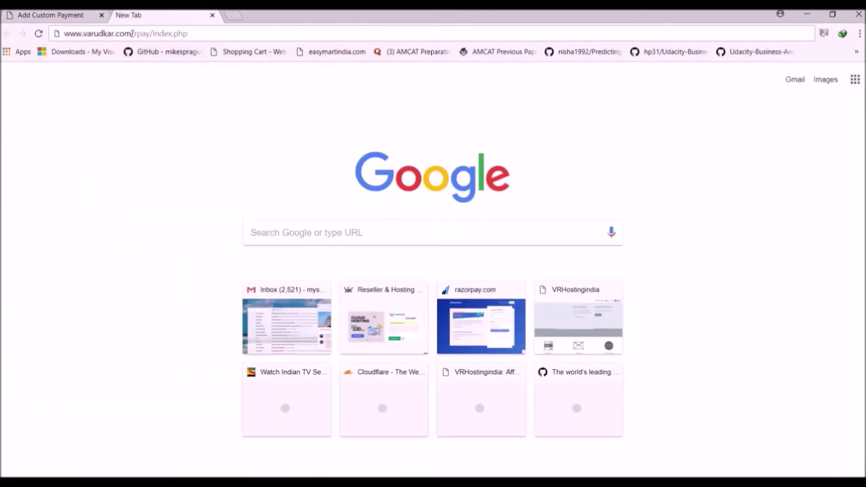
left_click(62, 34, "shift")
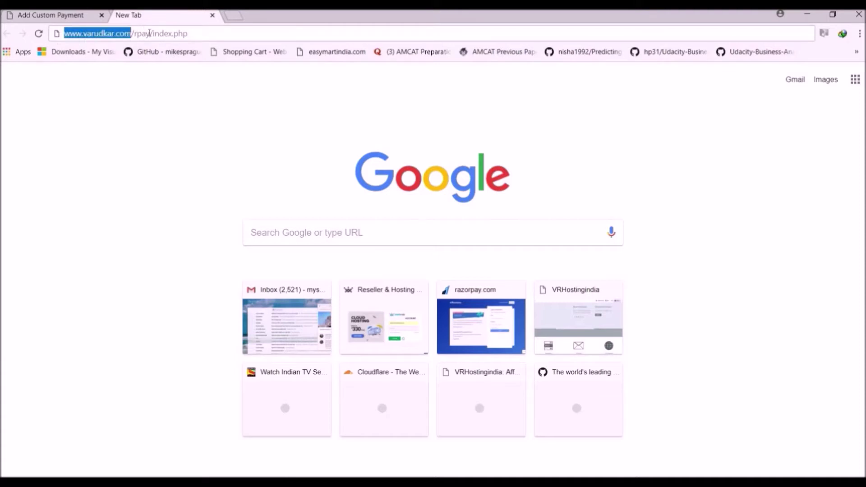
left_click_drag(149, 33, 134, 34)
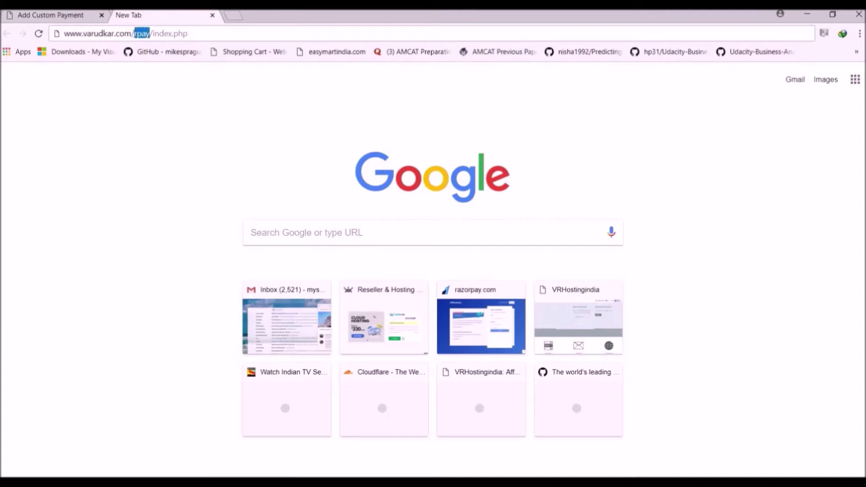
left_click(197, 34)
left_click_drag(188, 34, 153, 39)
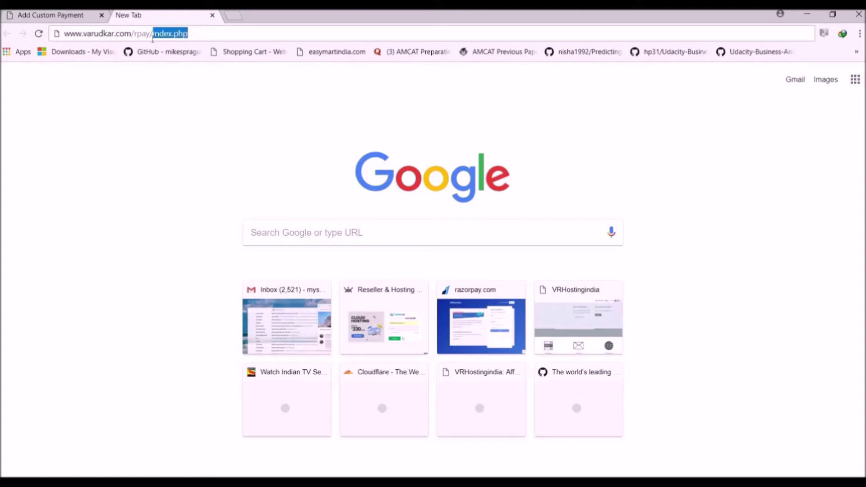
left_click(193, 35)
key("ctrl+a")
key("ctrl+c")
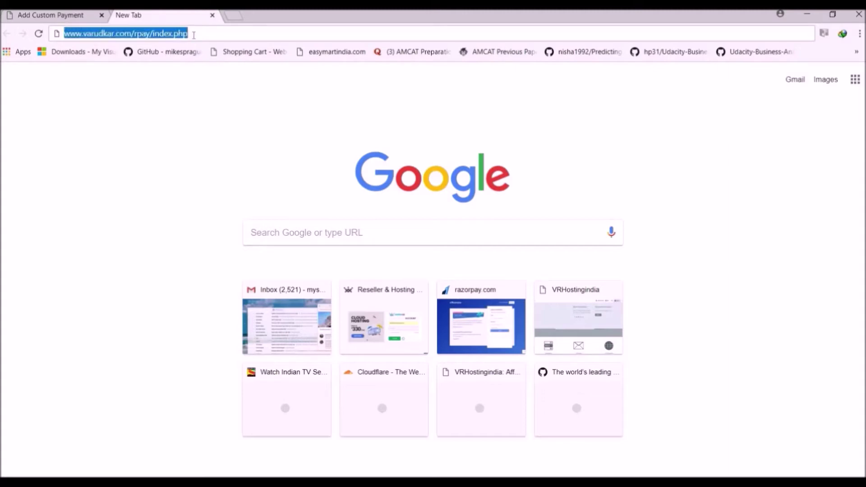
left_click(59, 13)
left_click(18, 234)
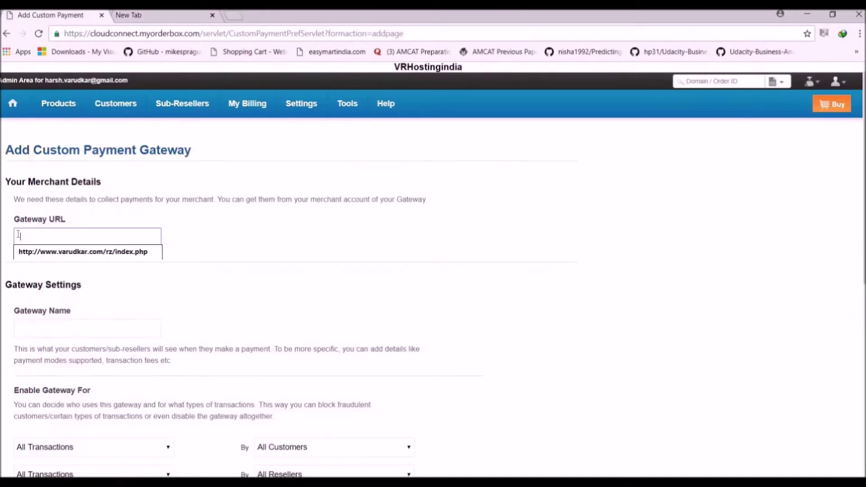
key("ctrl+v")
left_click(350, 232)
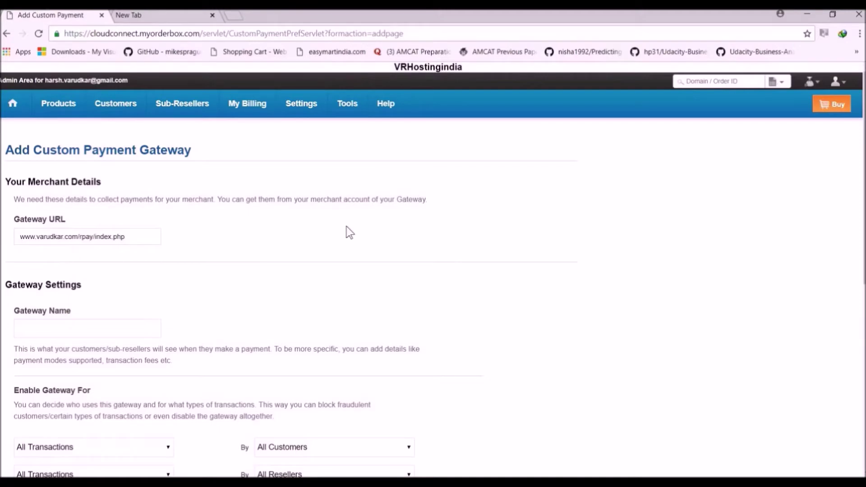
left_click(24, 242)
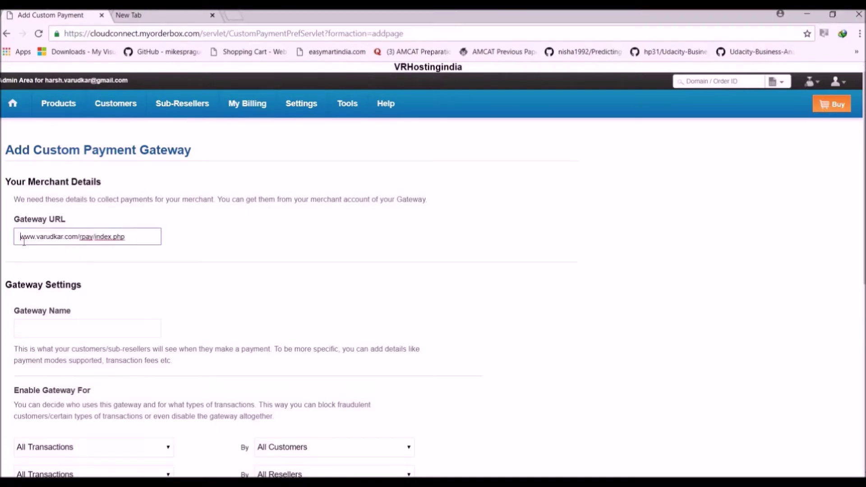
type("https://")
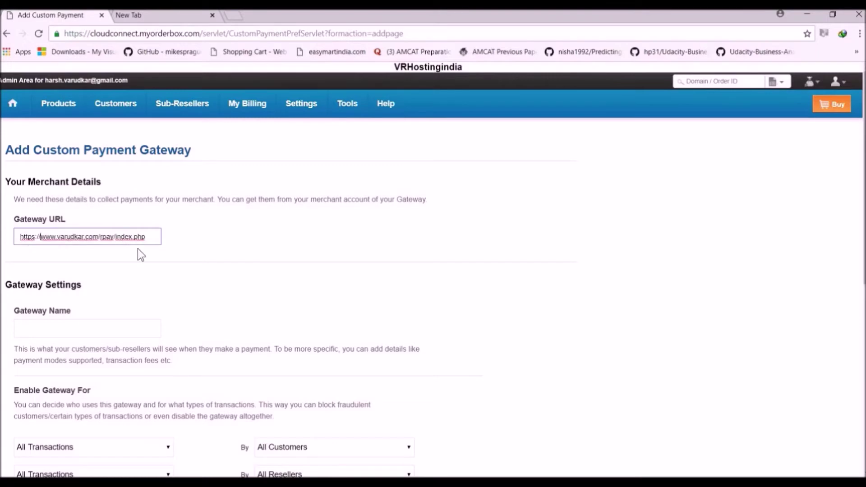
left_click(244, 238)
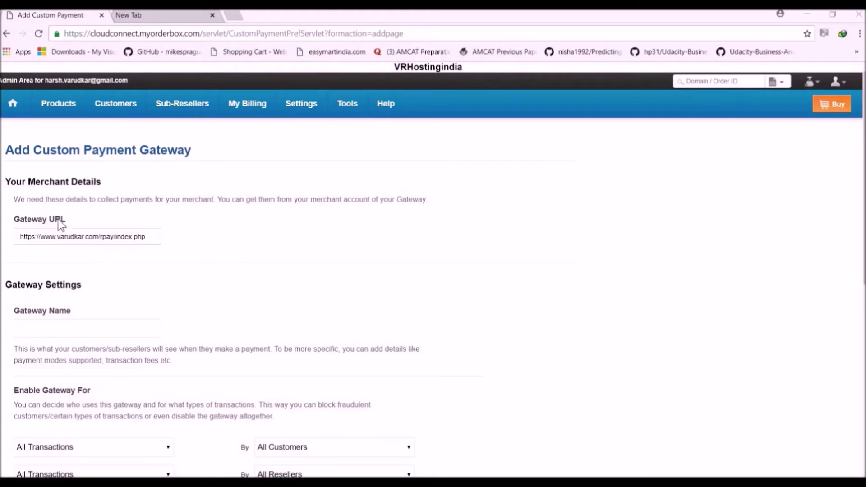
left_click(20, 239)
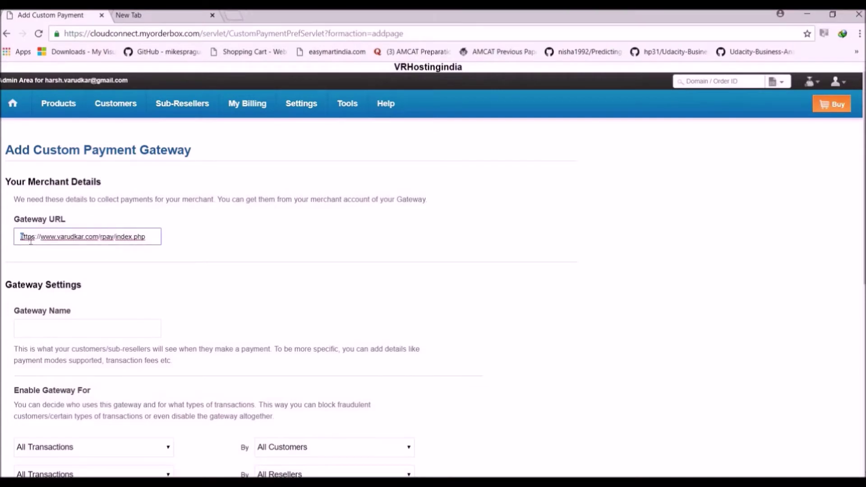
left_click(234, 241)
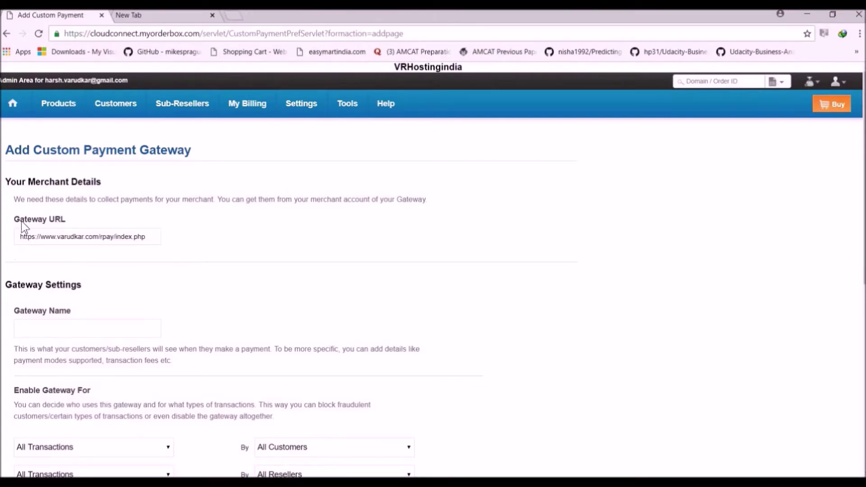
left_click_drag(20, 240, 33, 241)
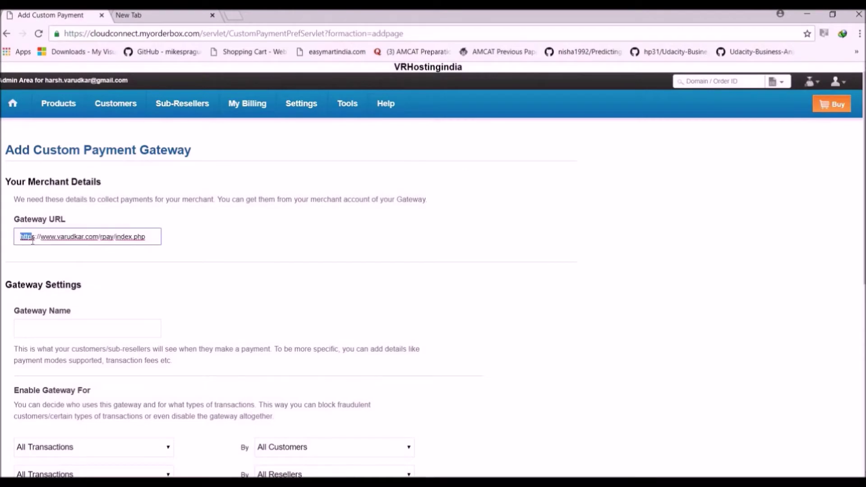
left_click(220, 221)
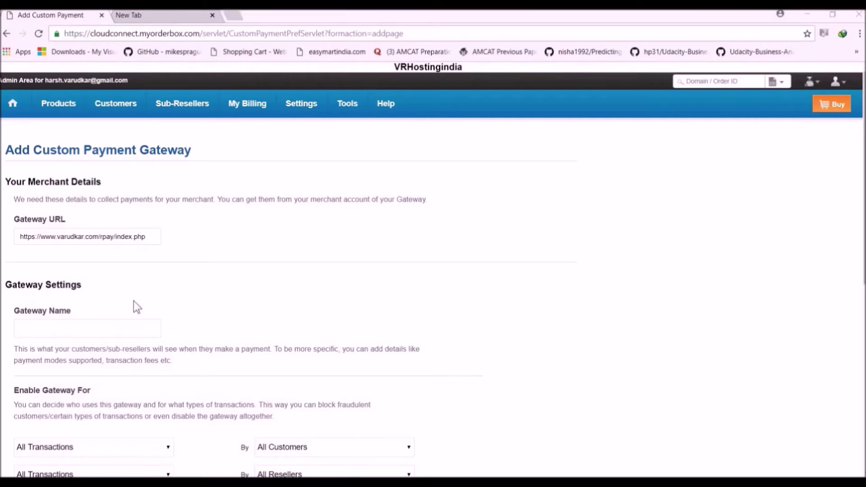
Enter Razorpay as the gateway name, keep the MD5 checksum defaults, and save the settings.
left_click(90, 327)
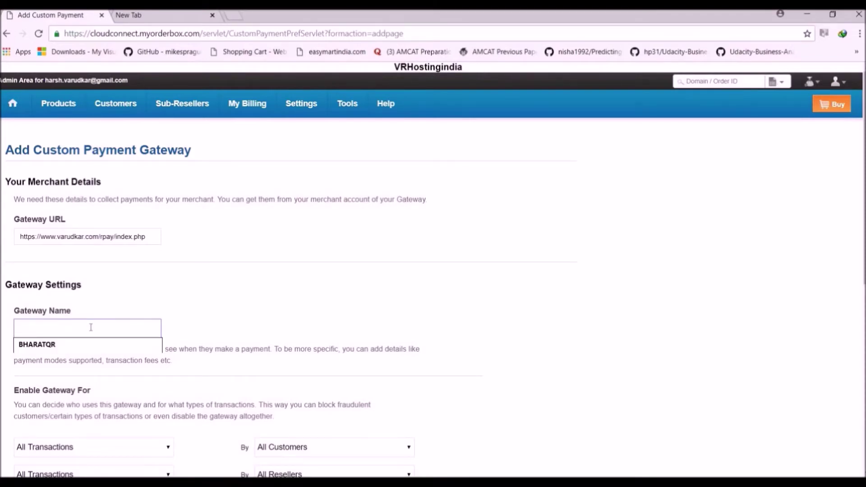
type("Razorpay")
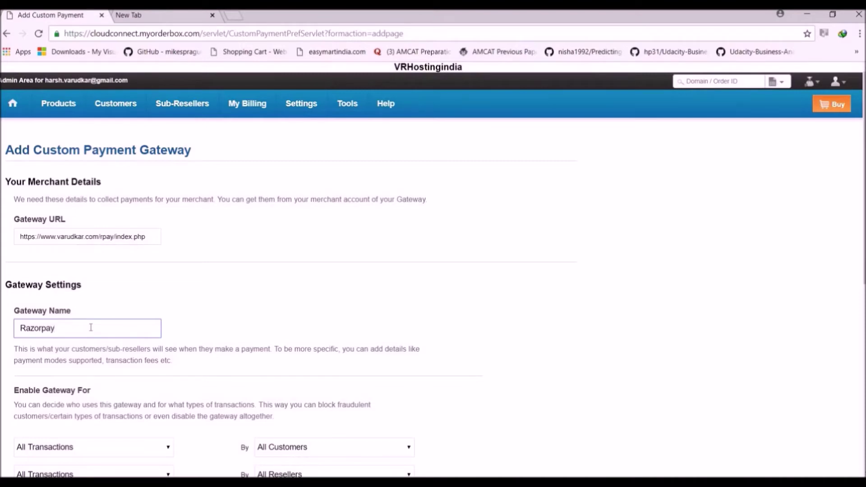
double_click(48, 324)
left_click(348, 296)
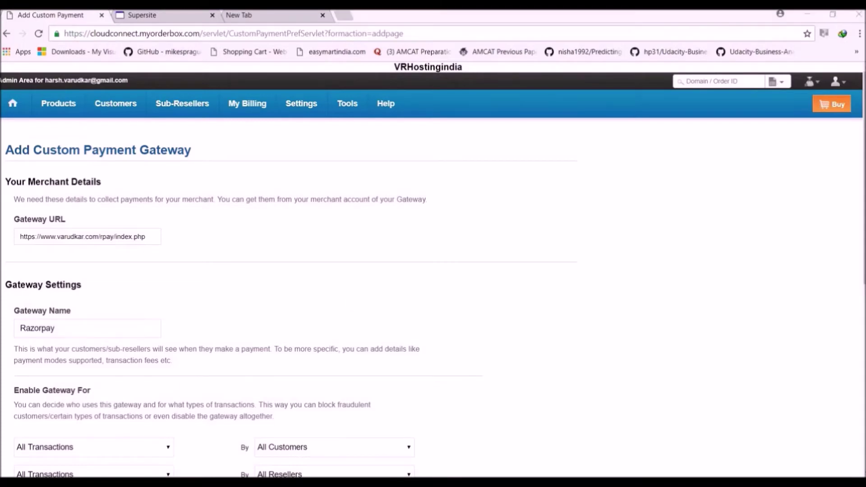
scroll(349, 254, "down", 5)
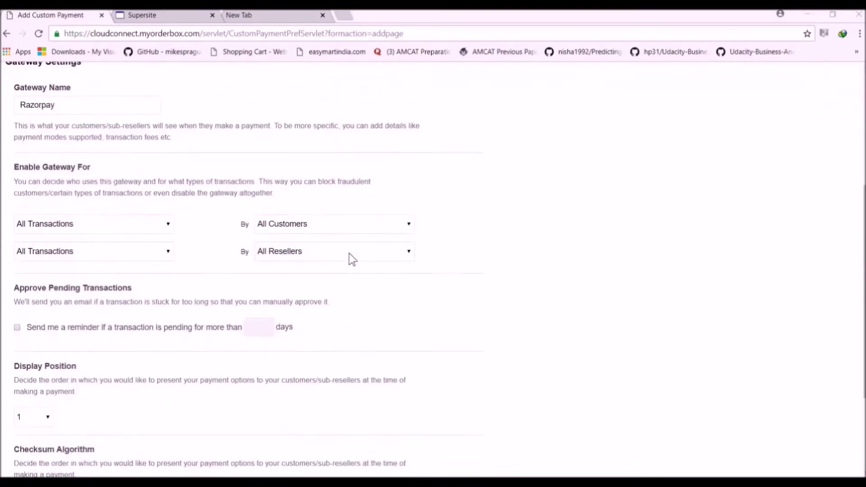
scroll(349, 253, "down", 2)
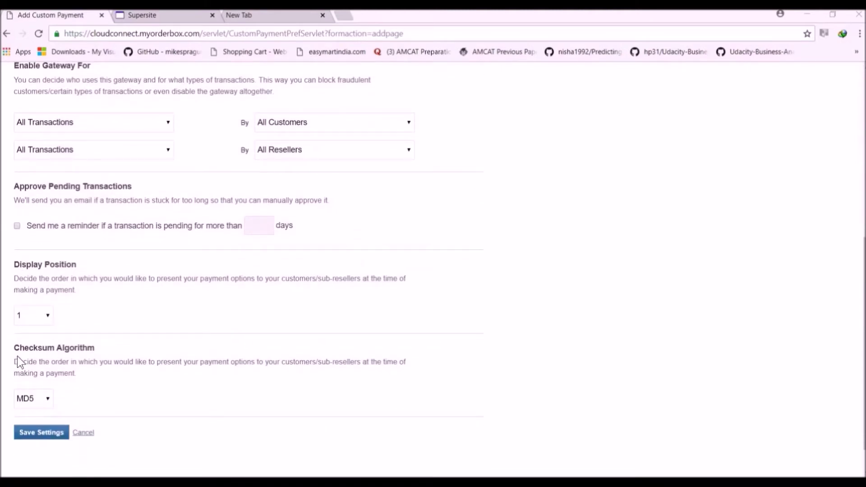
left_click(41, 432)
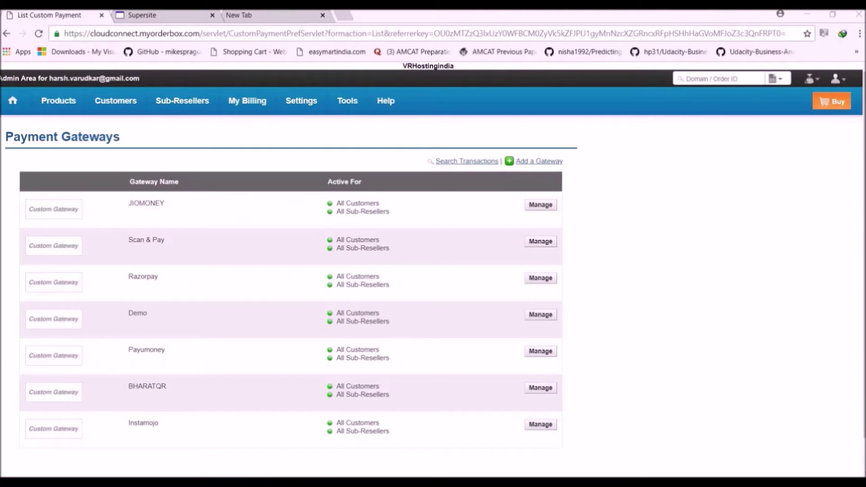
Open the Razorpay gateway's Manage page and copy its secure key value.
left_click_drag(167, 279, 130, 276)
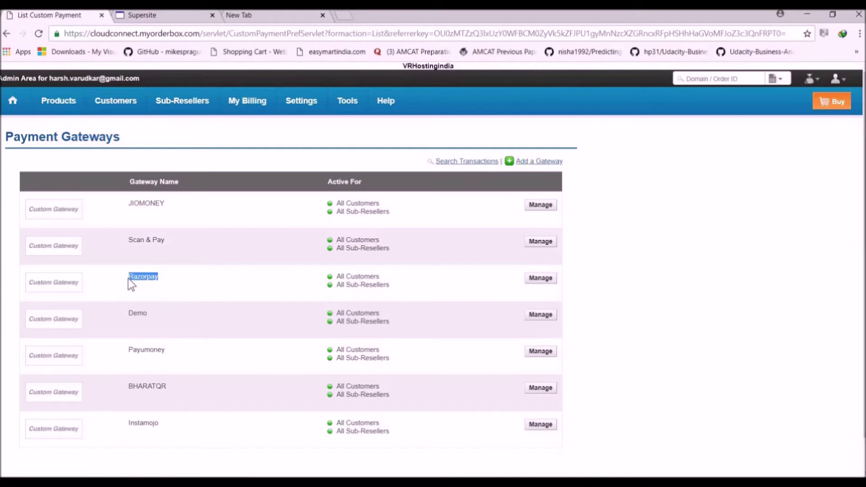
left_click(541, 282)
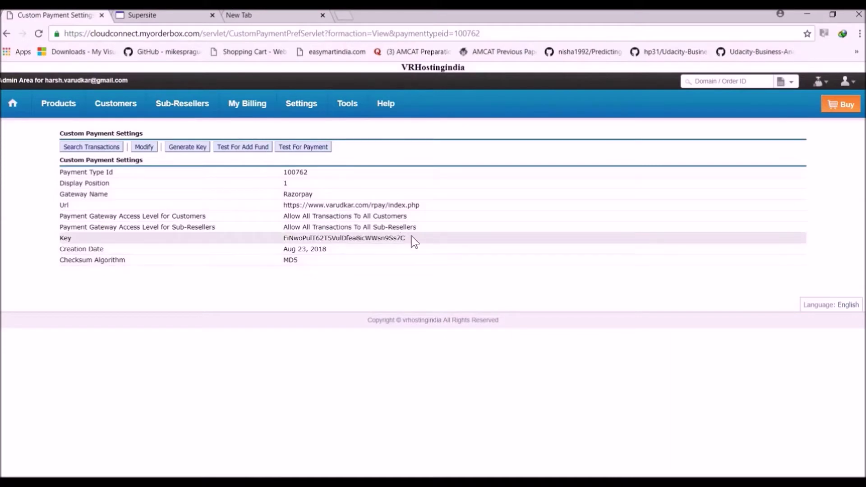
left_click_drag(411, 236, 284, 239)
right_click(296, 239)
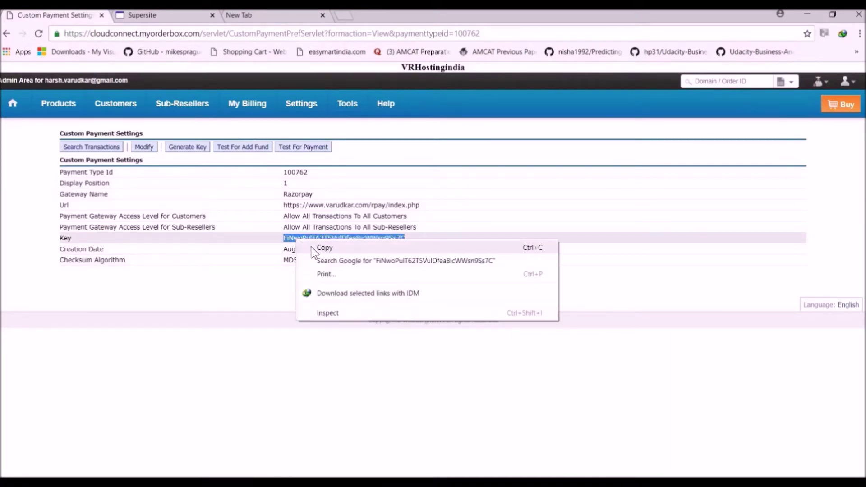
left_click(311, 246)
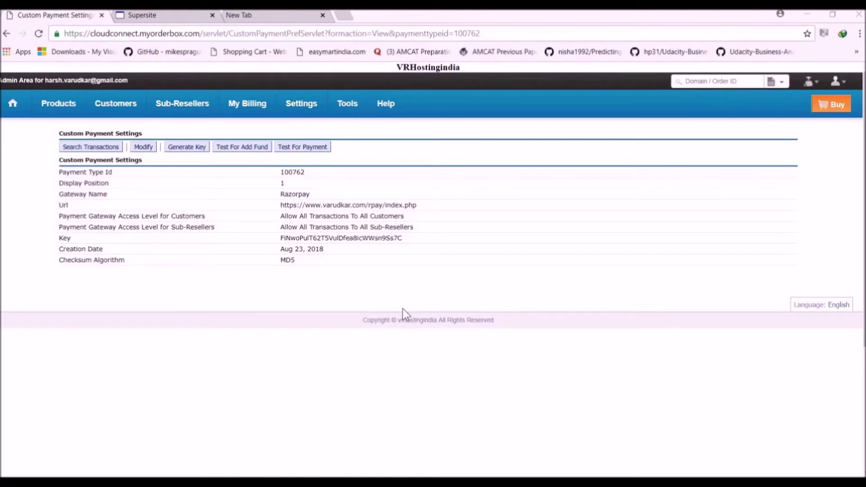
key("alt+Tab")
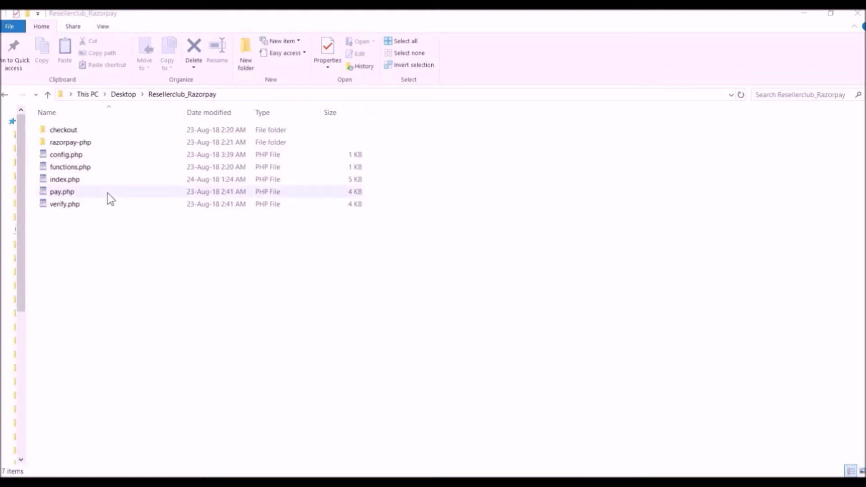
Open config.php from the Resellerclub_Razorpay folder with 'Edit with Notepad++'.
left_click(75, 158)
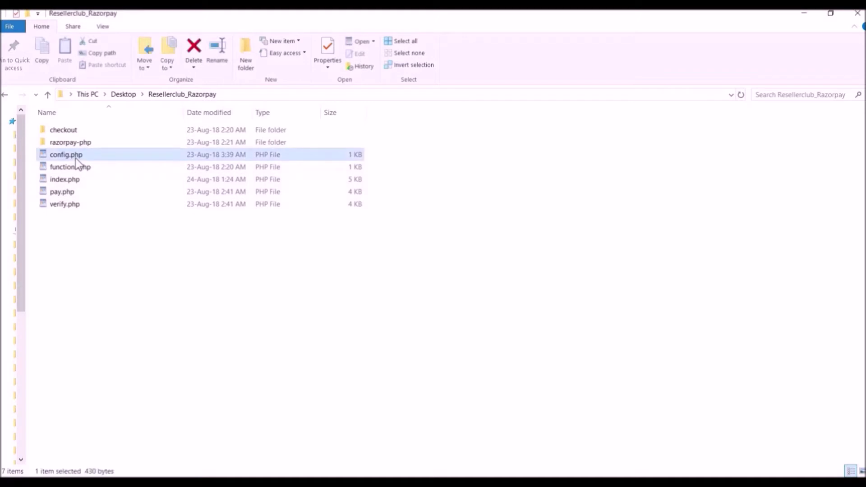
left_click(75, 158)
right_click(107, 153)
left_click(141, 176)
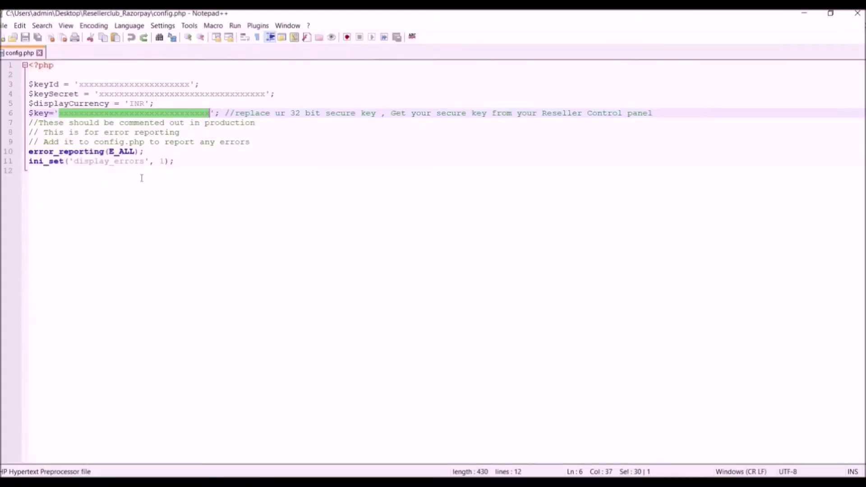
Select the $key placeholder on line 6 and recopy the secure key from the gateway settings page.
left_click(59, 114)
left_click_drag(59, 114, 211, 113)
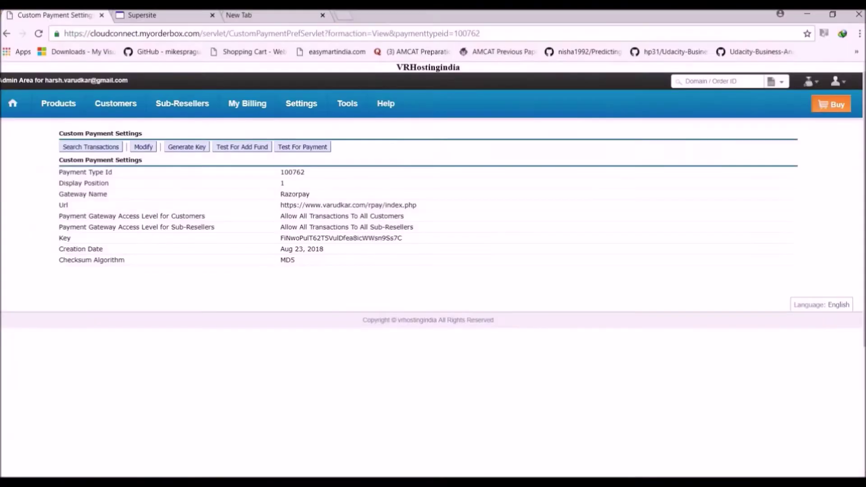
left_click_drag(323, 227, 401, 239)
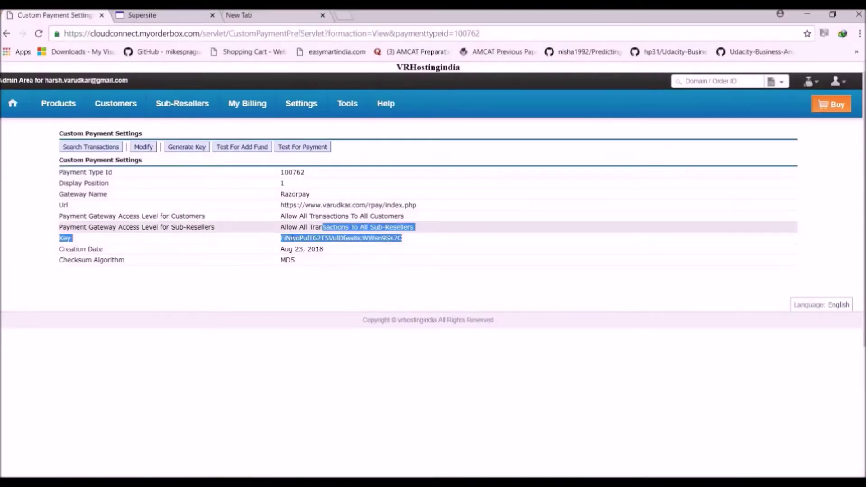
double_click(291, 237)
right_click(283, 240)
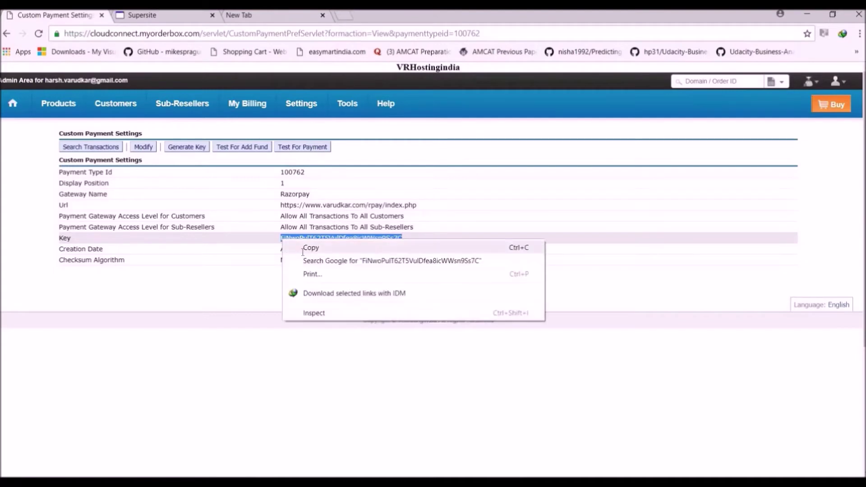
left_click(302, 249)
key("alt+Tab")
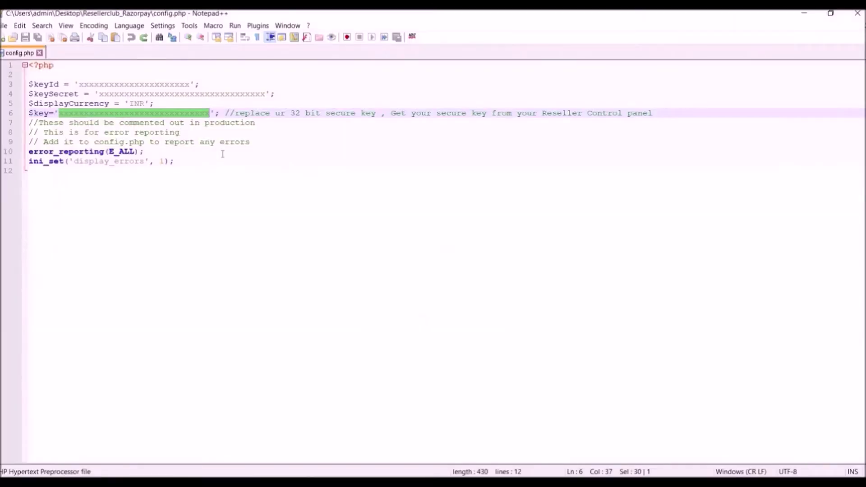
Paste the secure key into $key, save config.php, and mark the $keyId and $keySecret placeholders.
key("ctrl+v")
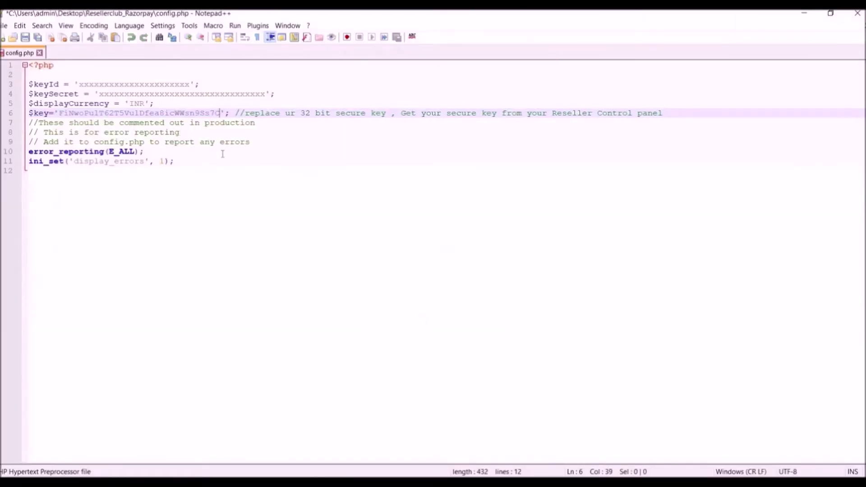
key("ctrl+s")
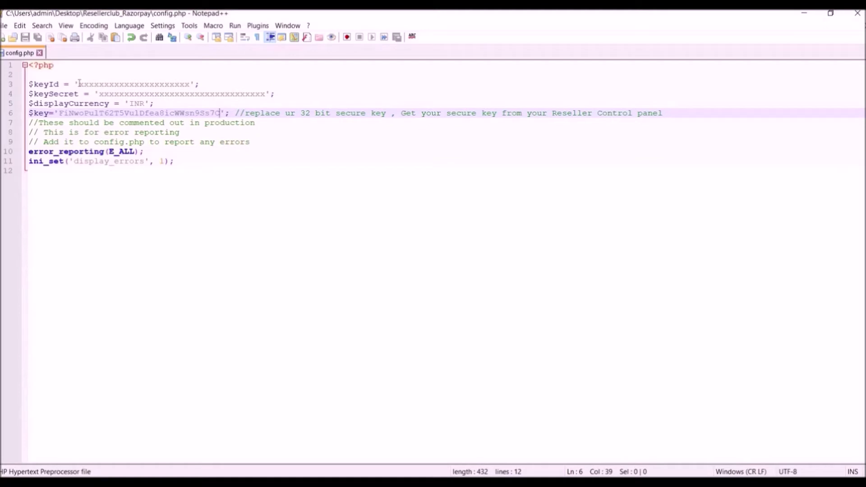
left_click_drag(79, 83, 190, 86)
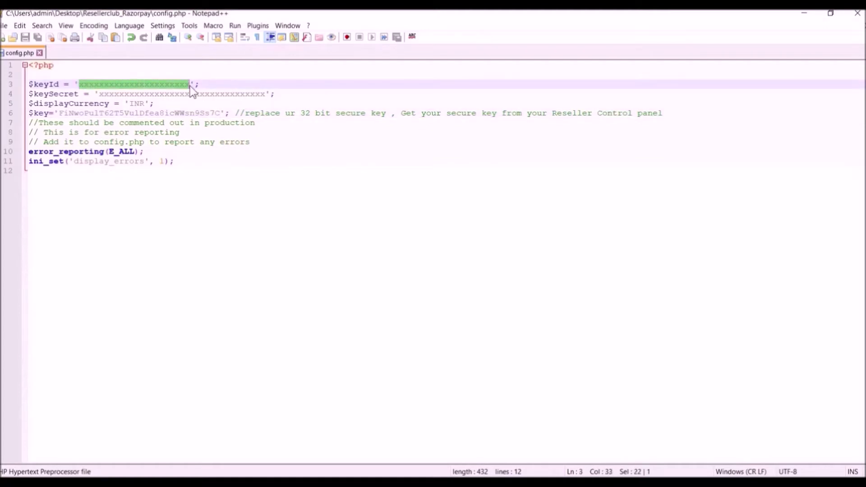
left_click(64, 104)
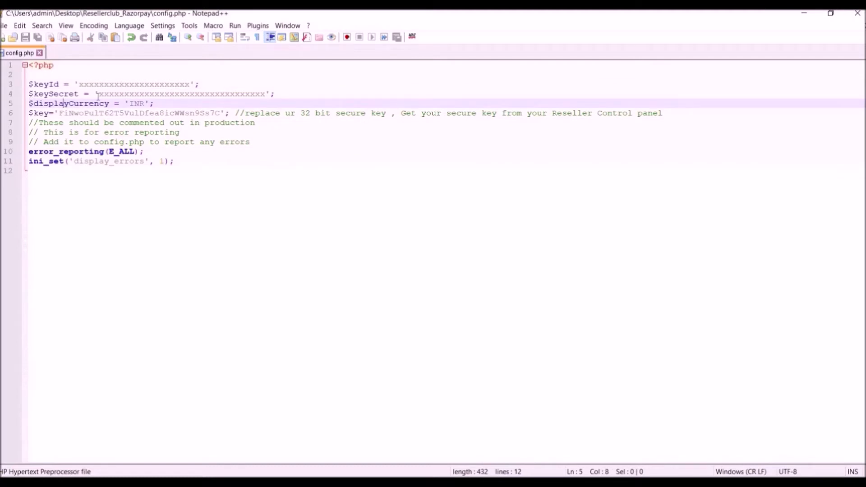
left_click_drag(99, 94, 266, 98)
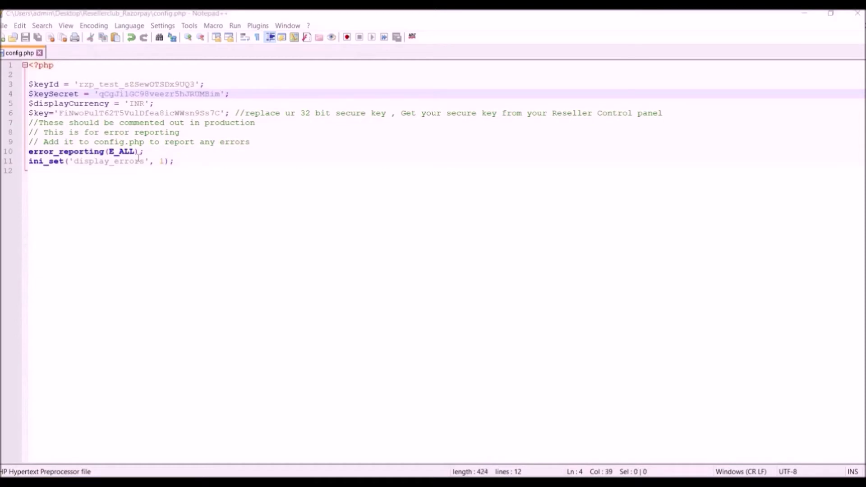
left_click_drag(194, 84, 124, 85)
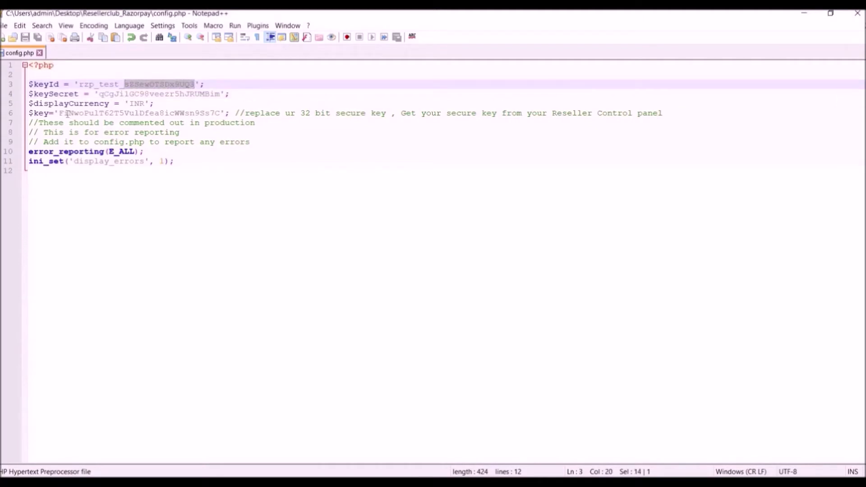
left_click_drag(69, 113, 210, 114)
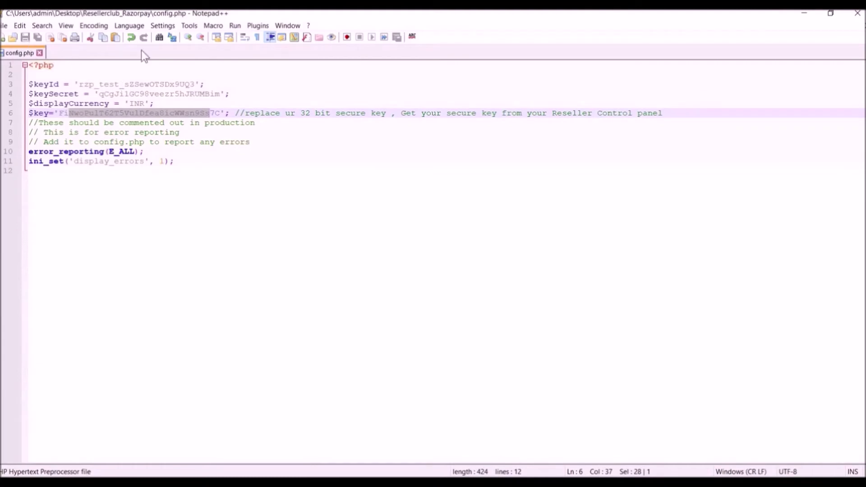
left_click(354, 300)
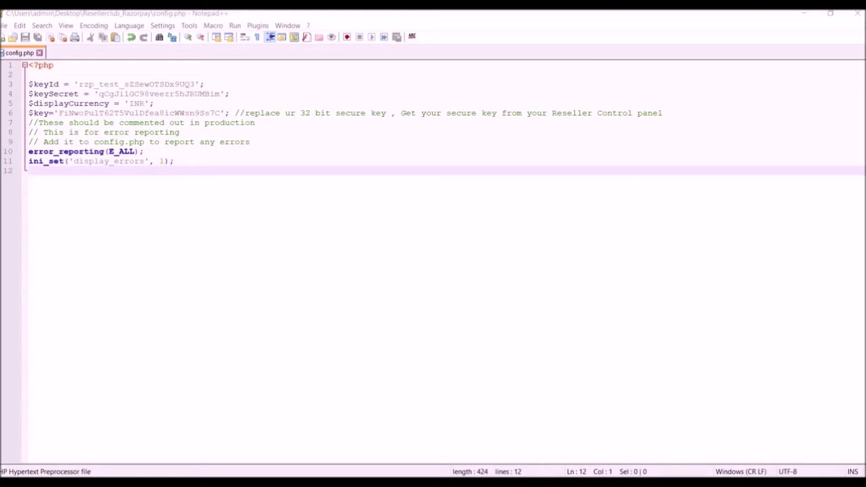
In FileZilla, upload the selected local files to /public_html/rpay and confirm overwriting existing ones.
key("alt+Tab")
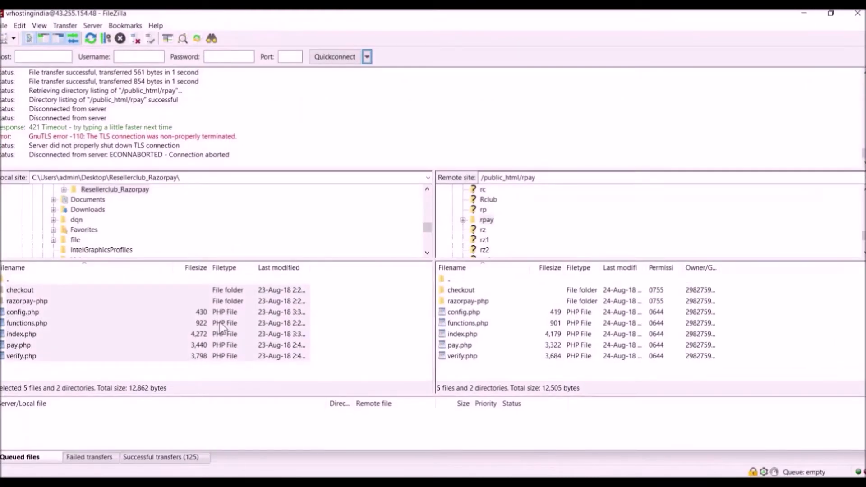
right_click(222, 322)
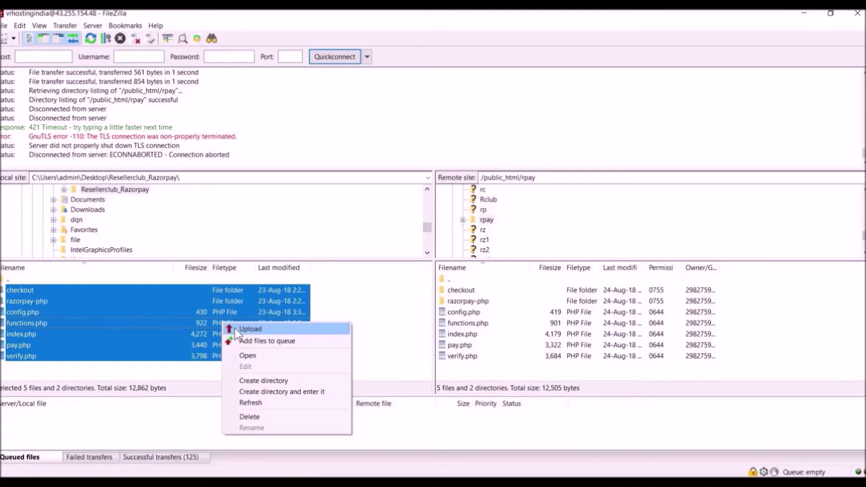
left_click(235, 328)
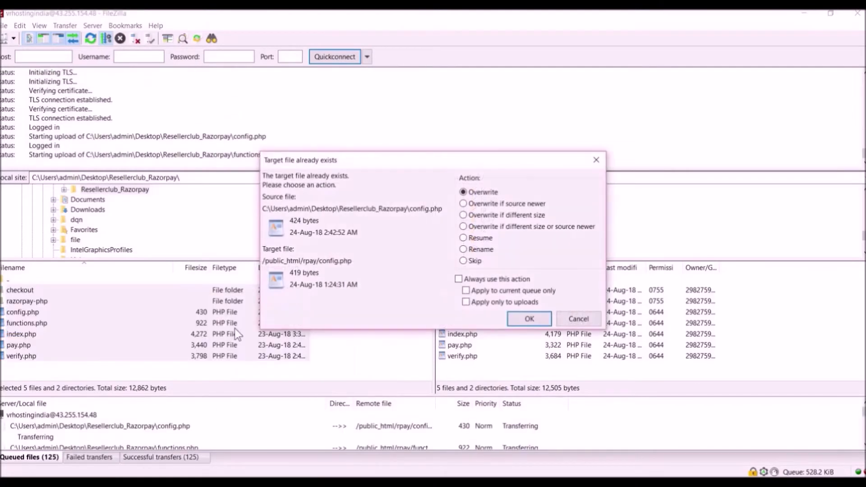
left_click(530, 318)
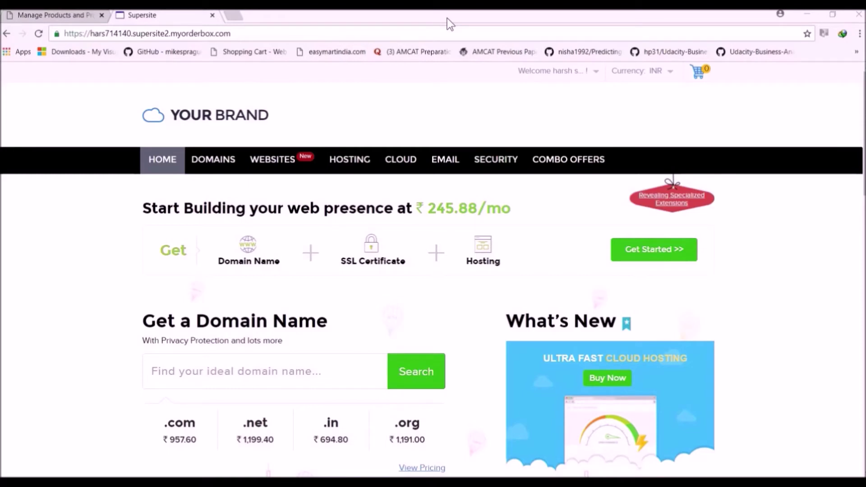
Choose the Business plan under HOSTING > Linux Shared Hosting.
mouse_move(539, 75)
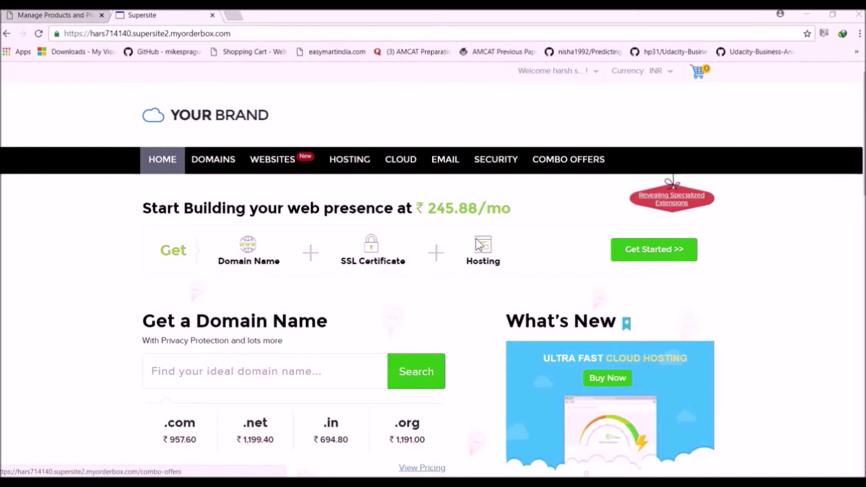
mouse_move(344, 163)
left_click(255, 238)
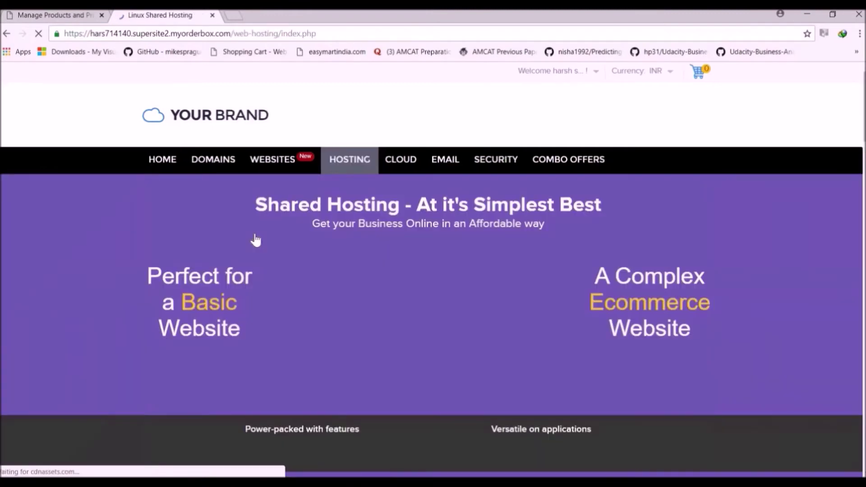
scroll(255, 239, "down", 15)
scroll(255, 239, "down", 5)
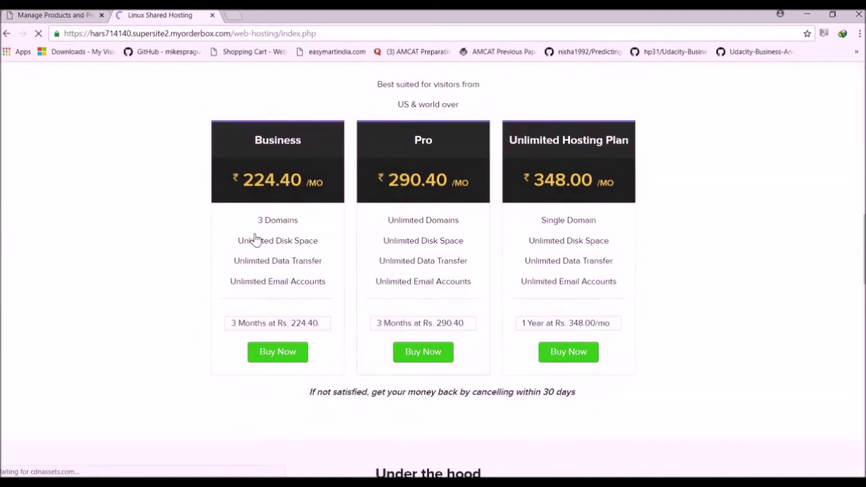
left_click(298, 226)
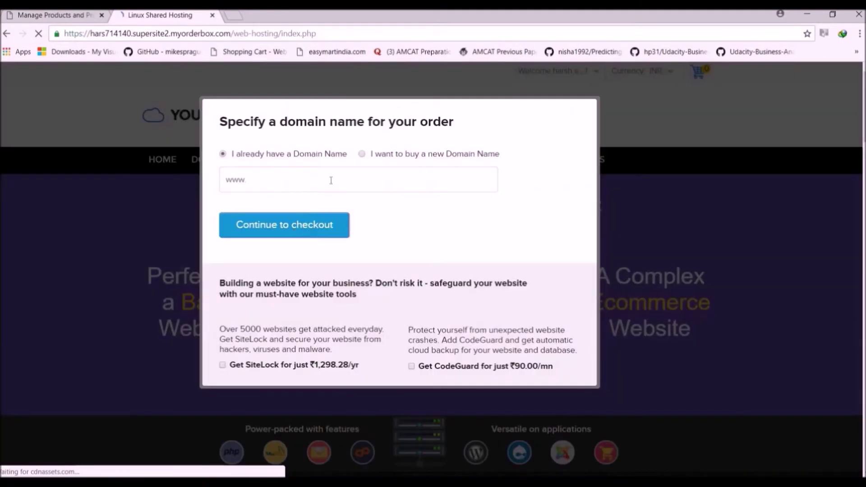
Enter the domain example.iob for the hosting order and proceed to checkout.
left_click(331, 180)
type("exam")
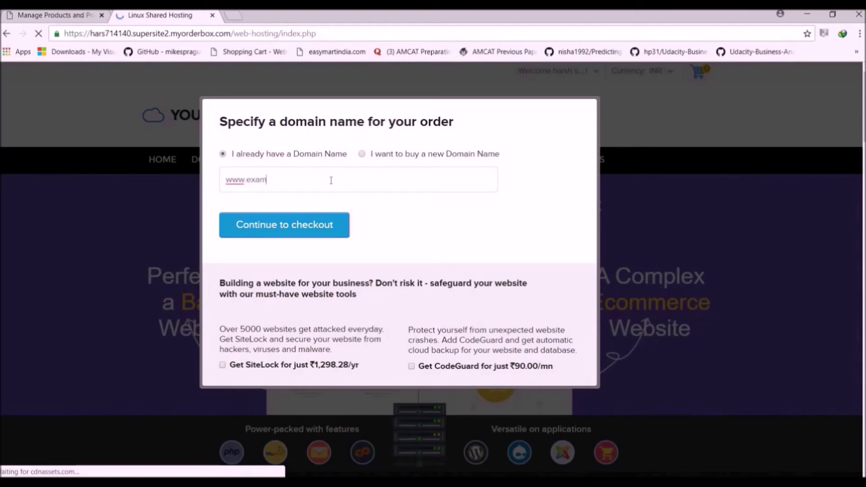
type("ple.iob")
left_click(333, 229)
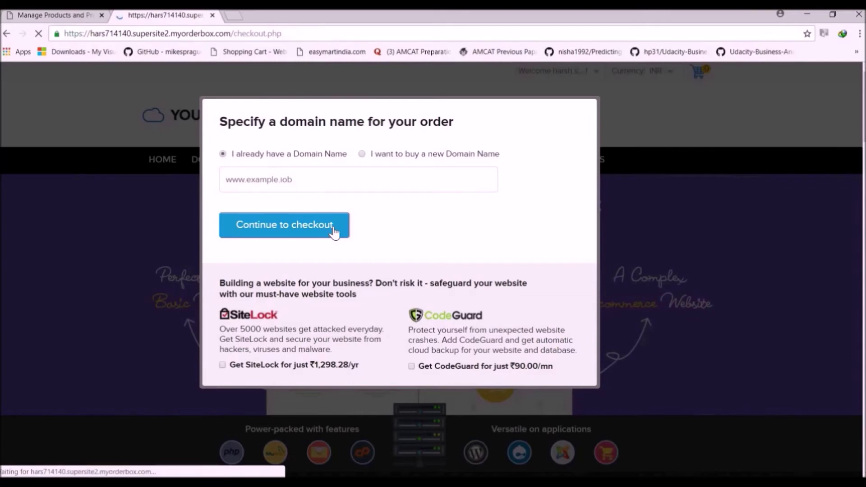
left_click(334, 231)
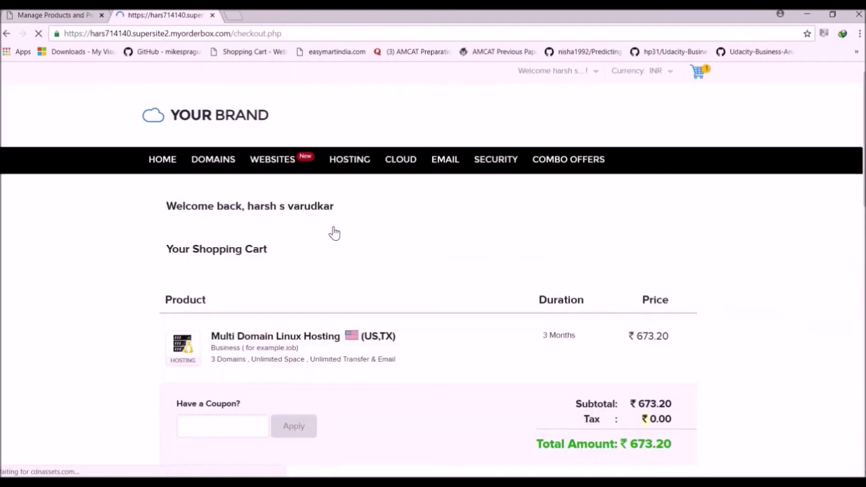
Select Razorpay as the payment method and pay online for the ₹673.20 hosting order.
scroll(333, 233, "down", 4)
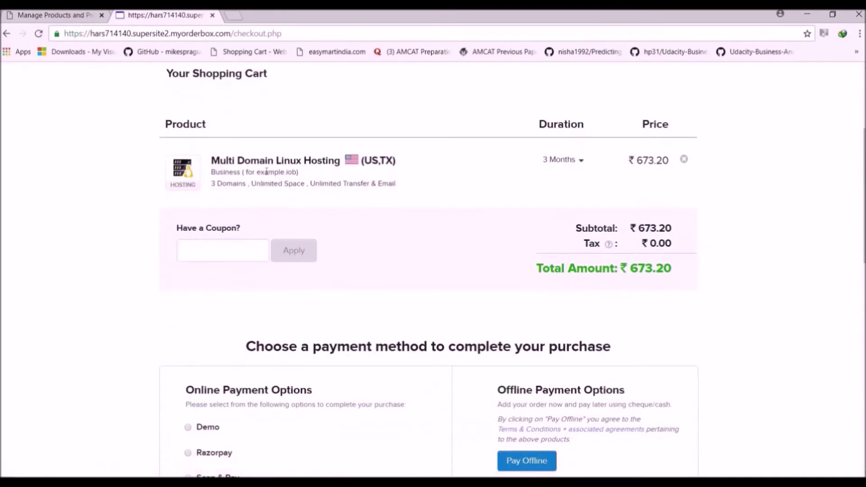
left_click_drag(235, 160, 301, 160)
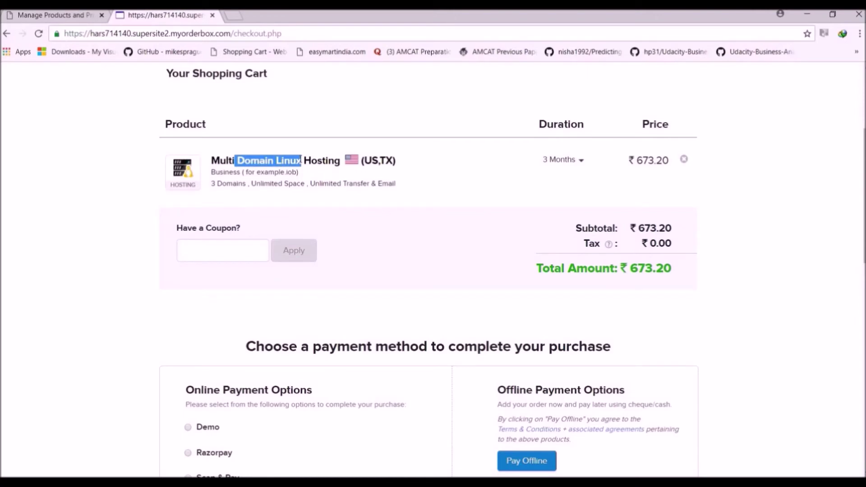
left_click(438, 142)
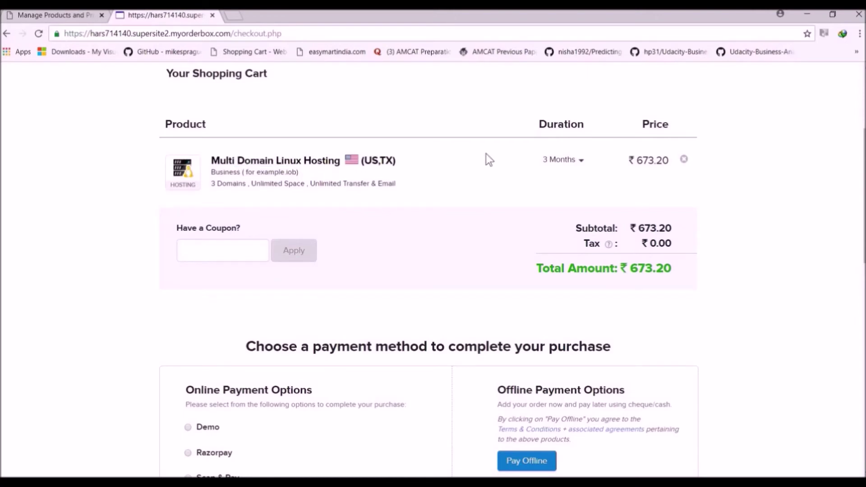
scroll(485, 153, "down", 4)
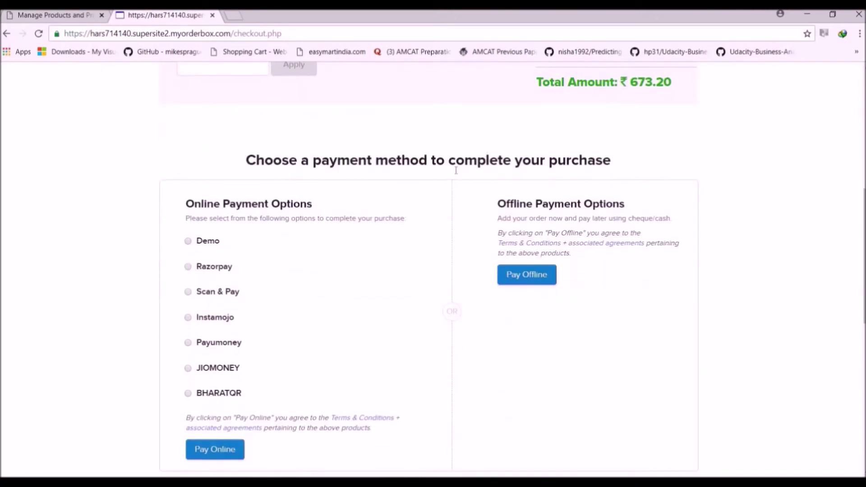
left_click(201, 271)
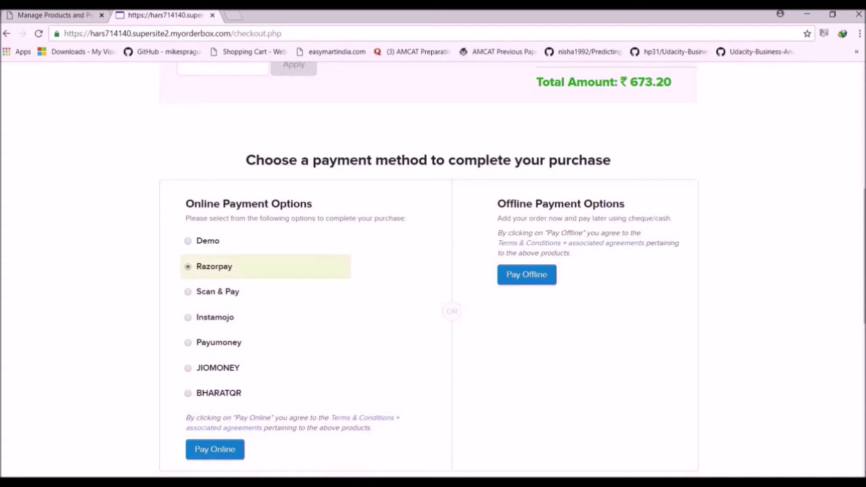
left_click(213, 450)
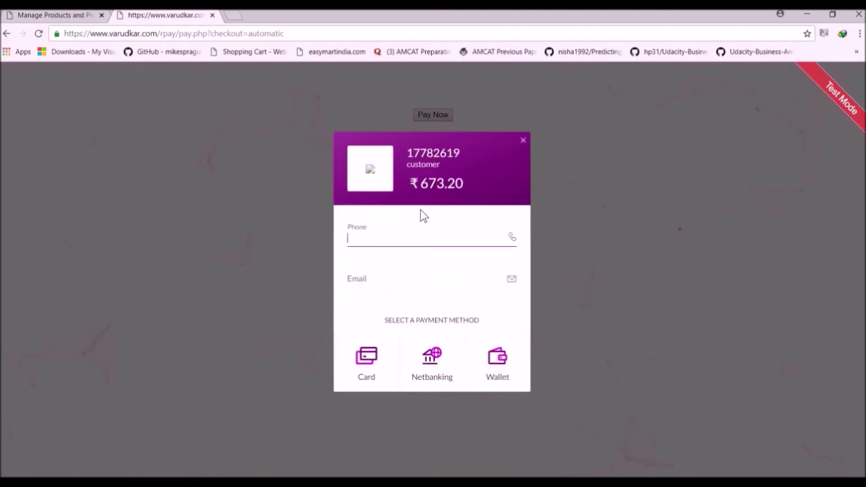
Pay ₹673.20 through Kotak netbanking with the saved contact details and mark it Success.
left_click(420, 237)
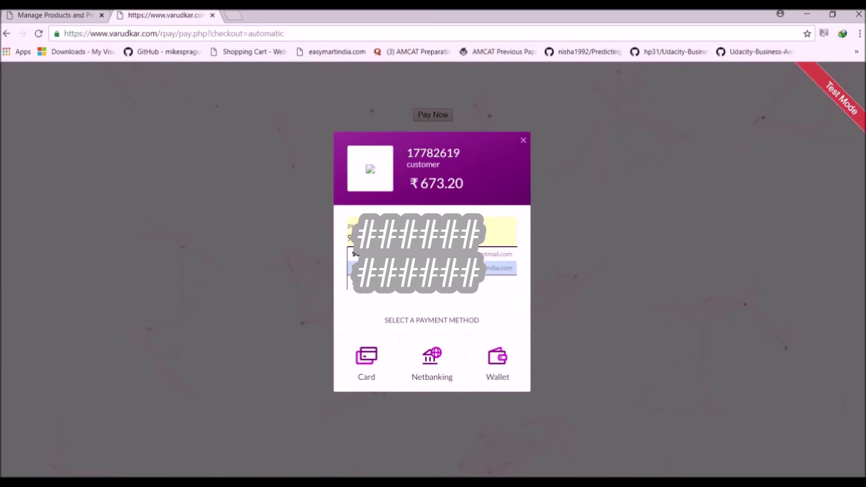
key("Return")
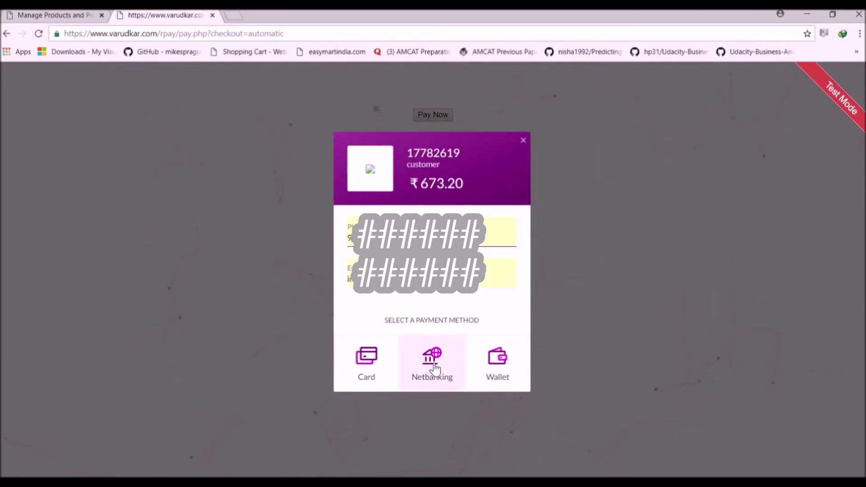
left_click(435, 368)
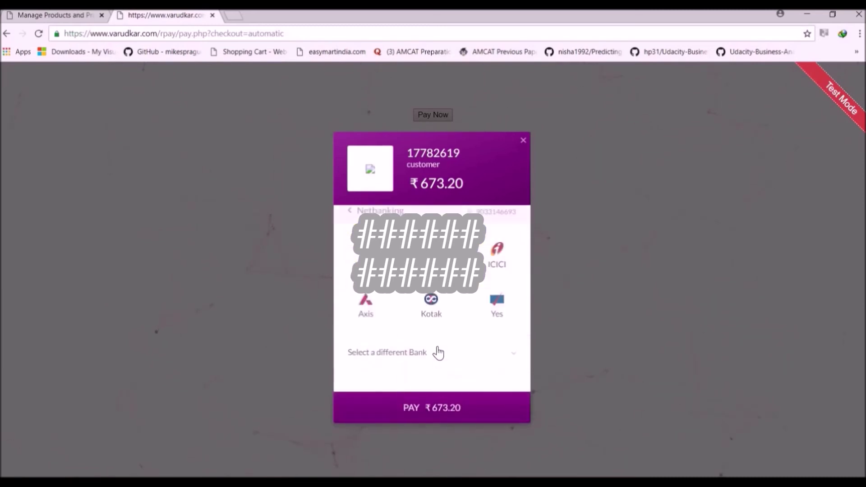
left_click(431, 306)
left_click(445, 399)
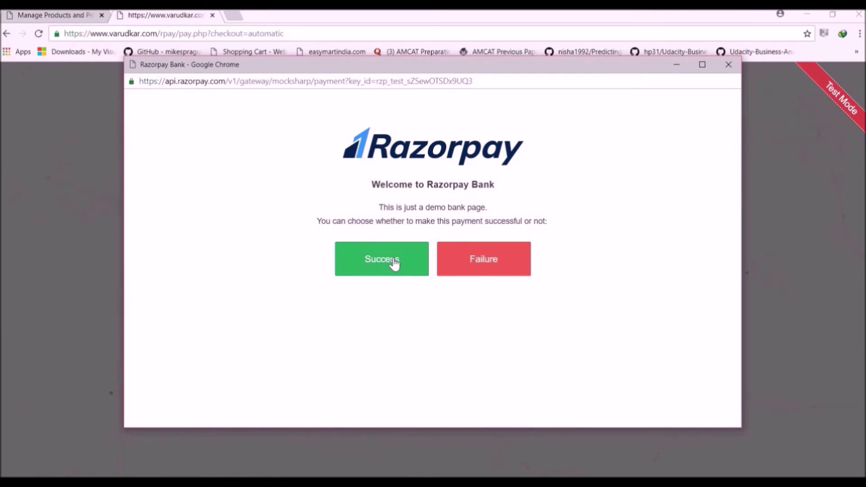
left_click(394, 264)
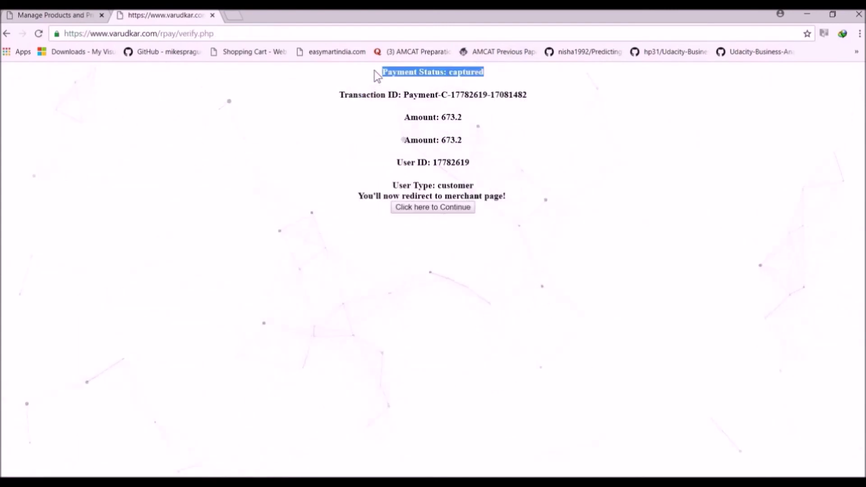
Review the captured status, transaction ID and Thank you message, then return to the cart.
left_click(489, 118)
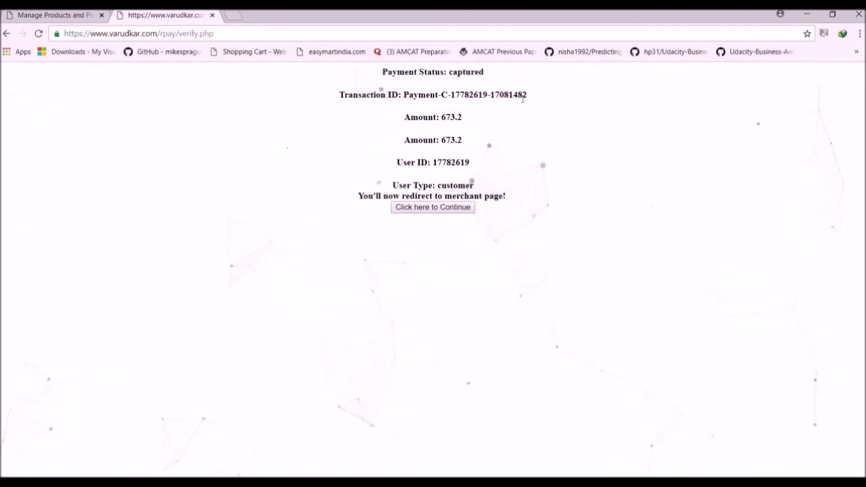
left_click_drag(527, 97, 327, 100)
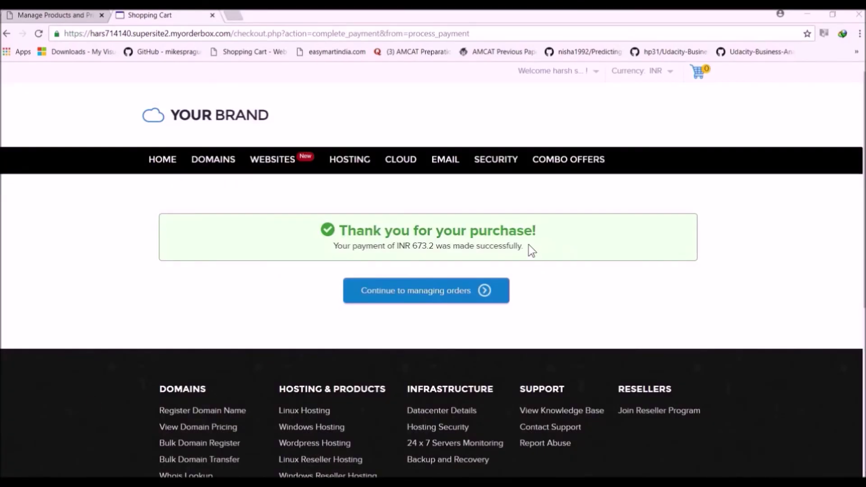
left_click_drag(529, 245, 334, 246)
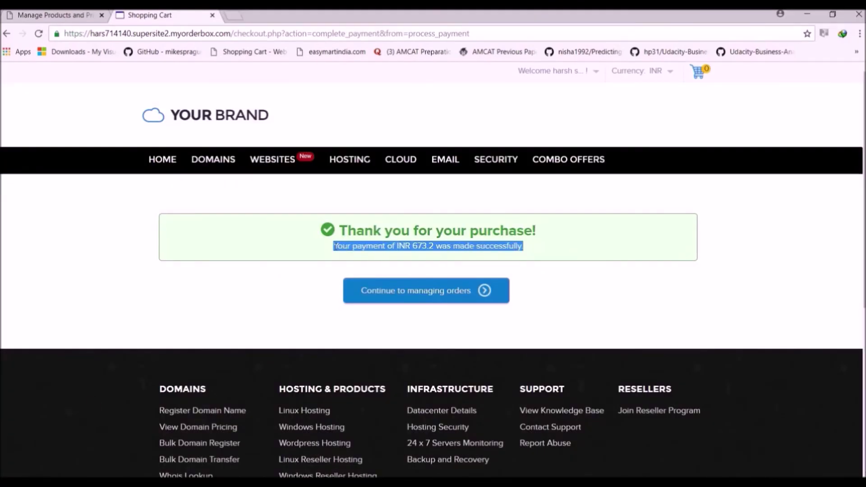
left_click(334, 246)
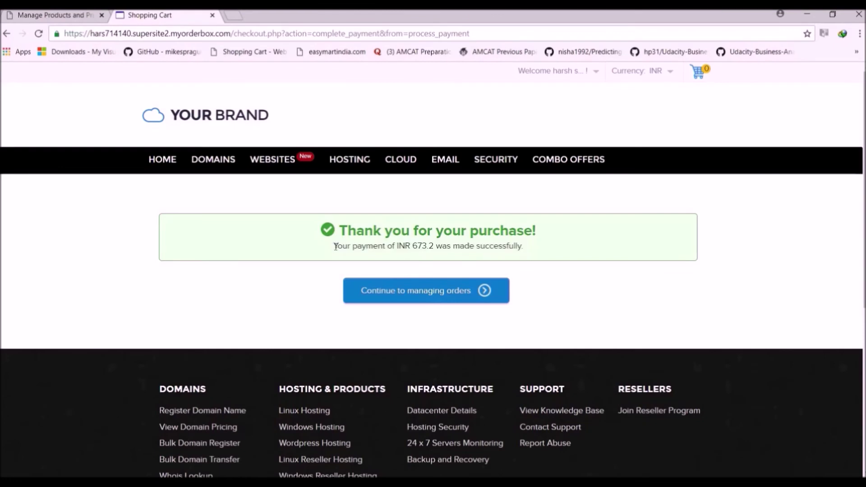
key("alt+Left")
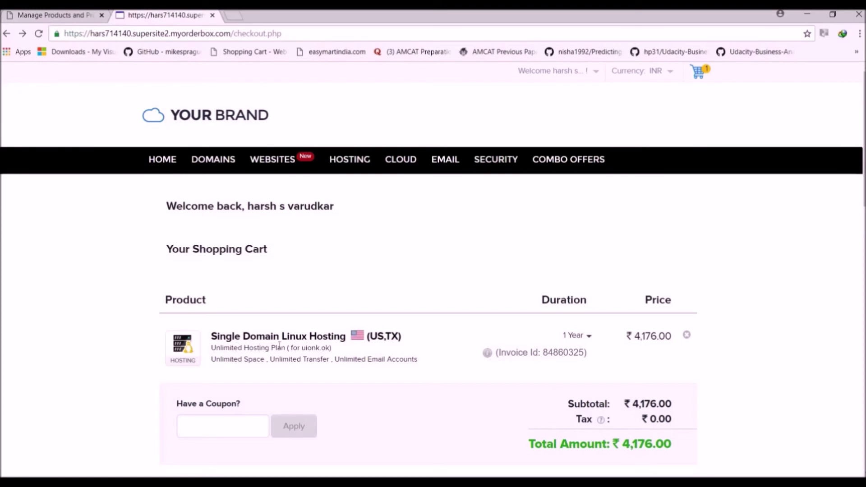
Pay online through Razorpay for the ₹4,176.00 Single Domain Linux Hosting order.
left_click_drag(225, 337, 334, 334)
left_click(334, 335)
scroll(333, 331, "down", 6)
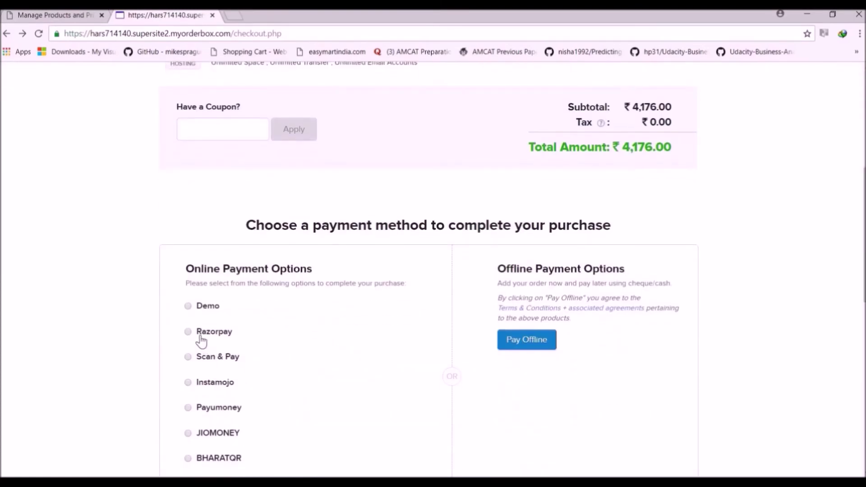
scroll(201, 342, "down", 6)
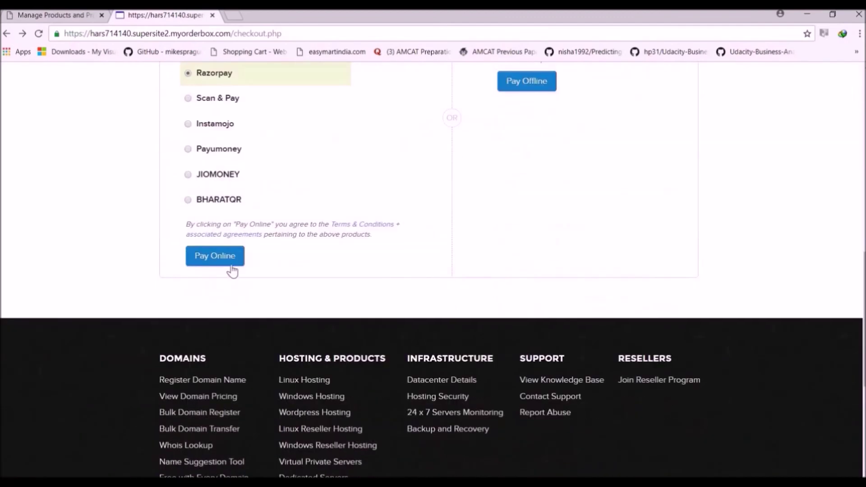
left_click(223, 256)
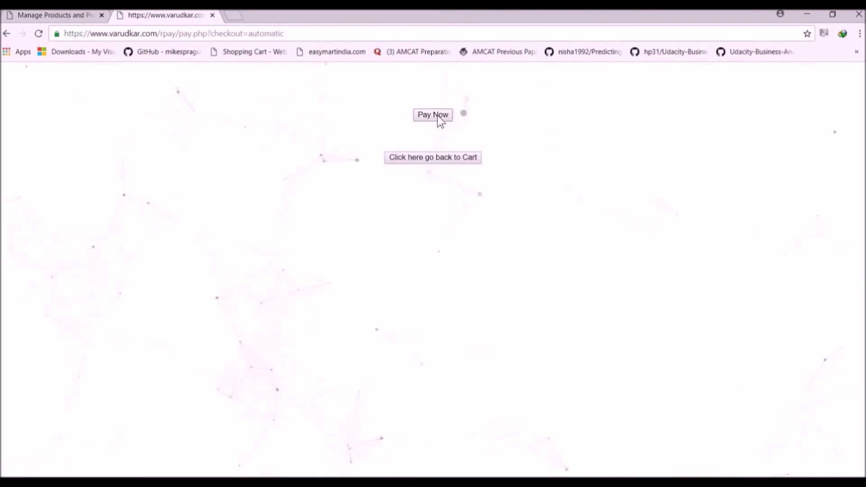
Attempt the ₹4,176 netbanking payment with saved contact details and mark it Failure.
left_click(432, 115)
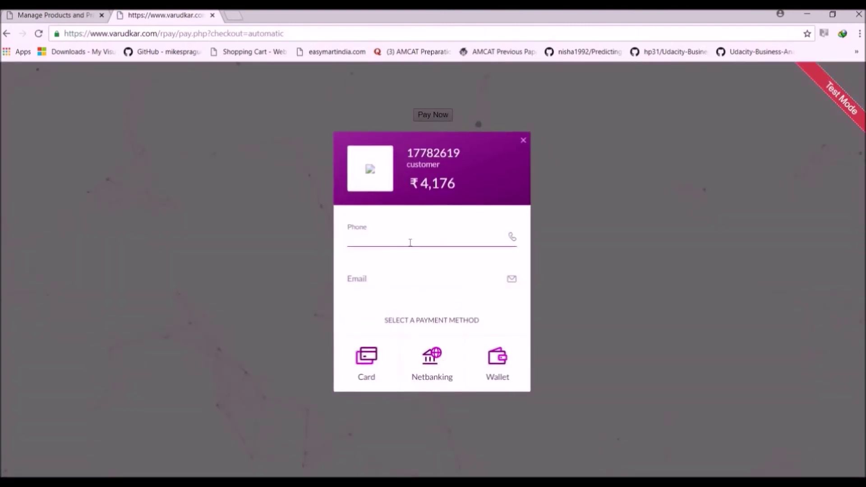
left_click(398, 243)
left_click(399, 254)
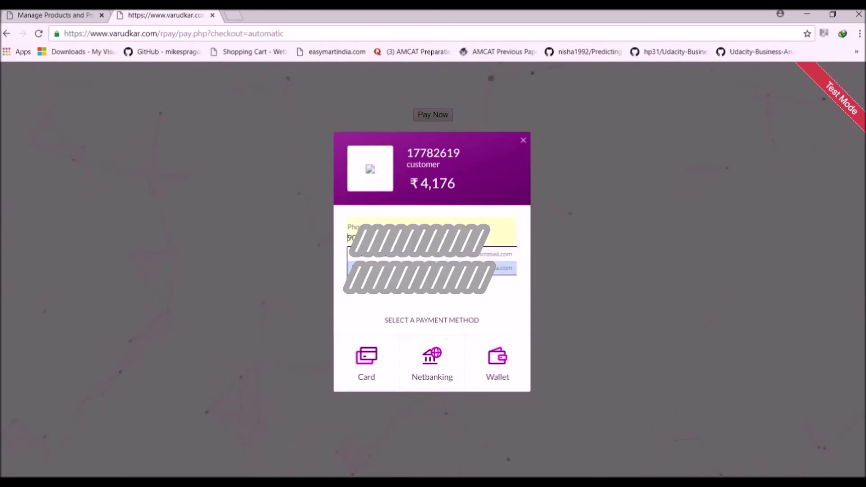
left_click(432, 378)
left_click(443, 399)
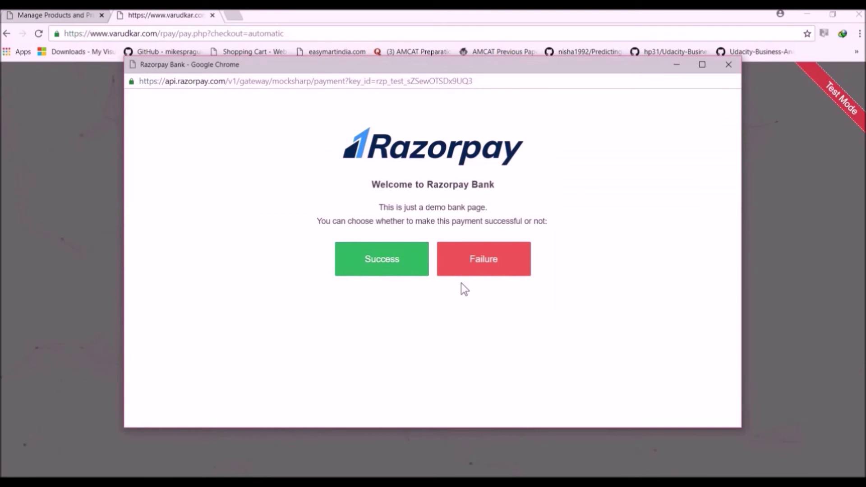
left_click(490, 260)
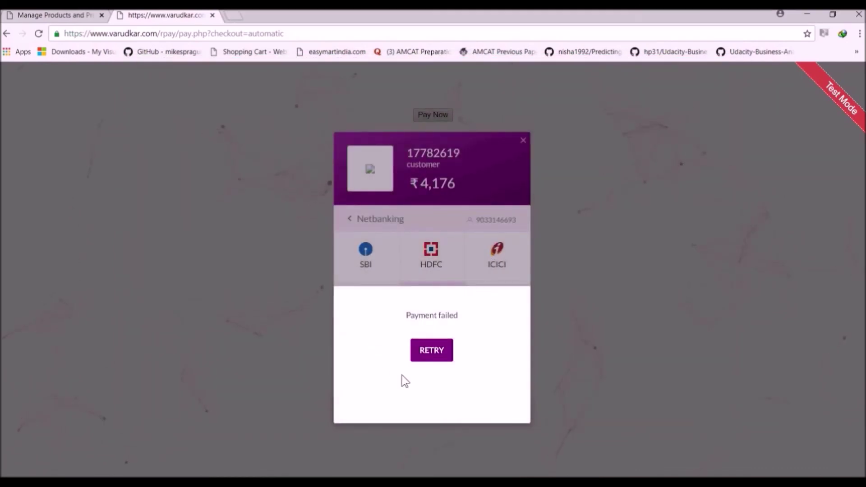
Dismiss the failure notice, look at the Card option, and close Razorpay Checkout.
left_click(436, 263)
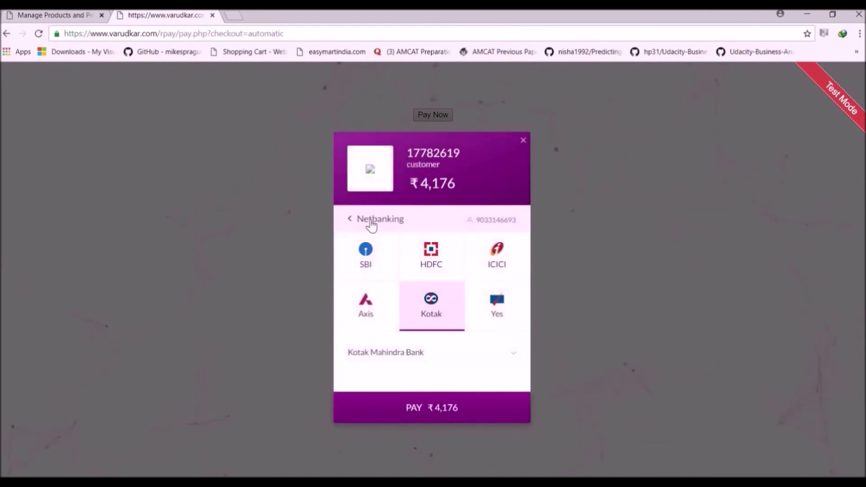
left_click(371, 224)
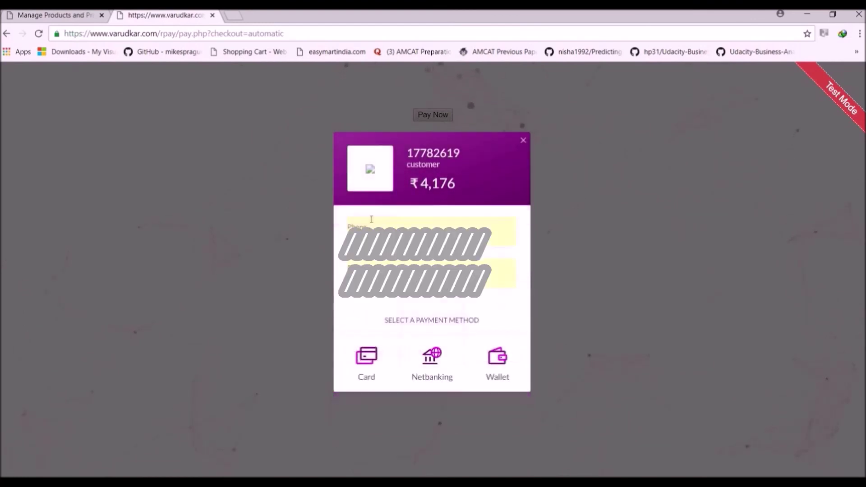
left_click(375, 357)
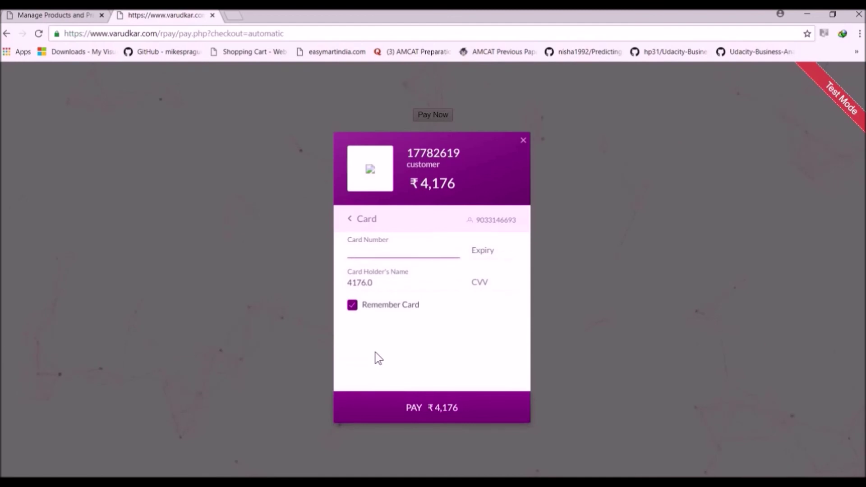
left_click(364, 226)
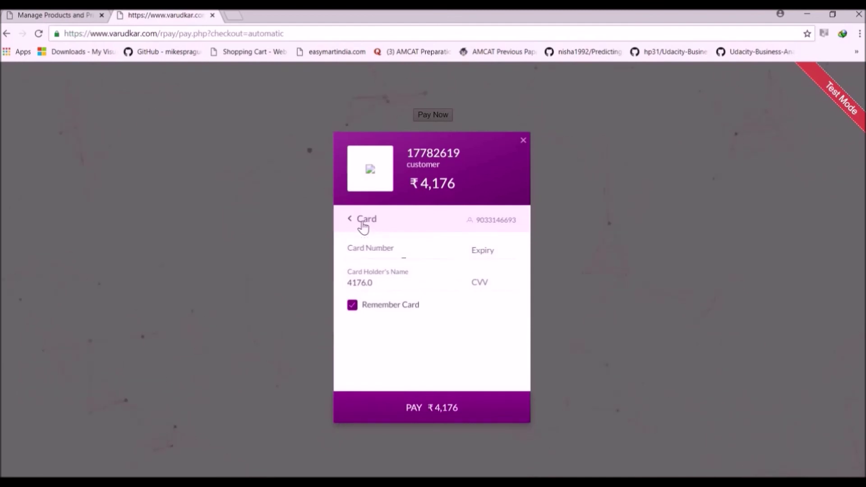
left_click(522, 142)
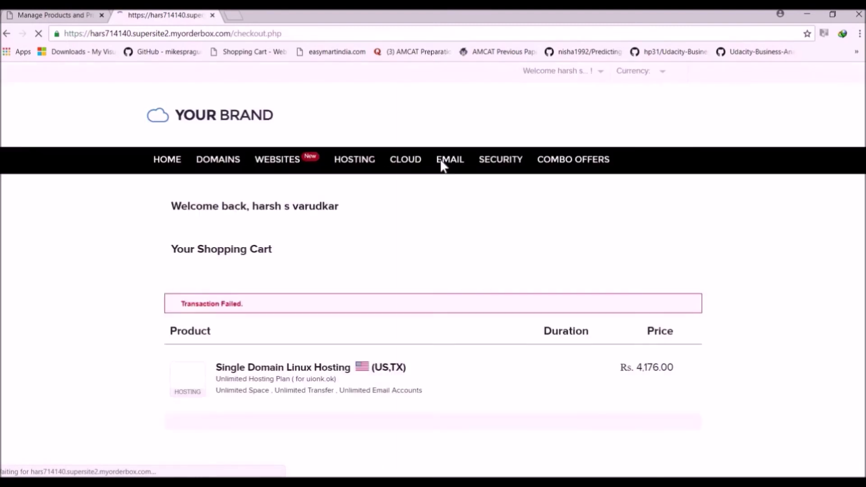
Scroll the cart and highlight the 'Transaction Failed.' message above the ₹4,176.00 order.
scroll(279, 285, "down", 2)
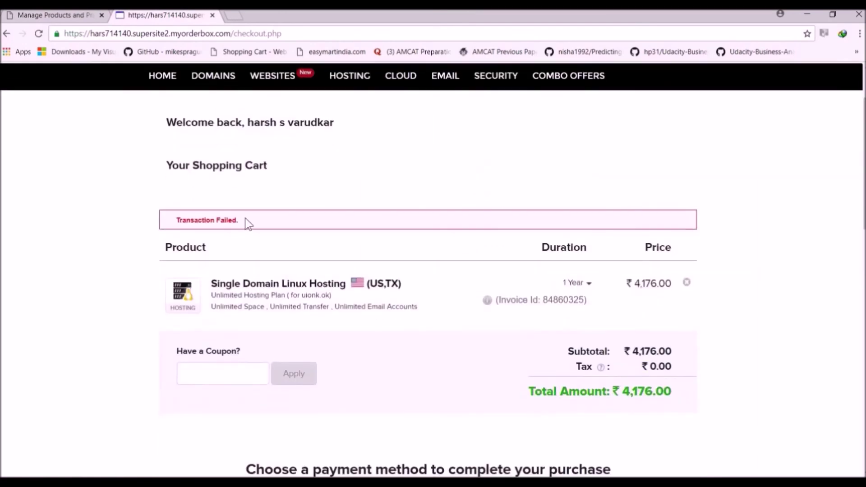
left_click_drag(240, 221, 165, 224)
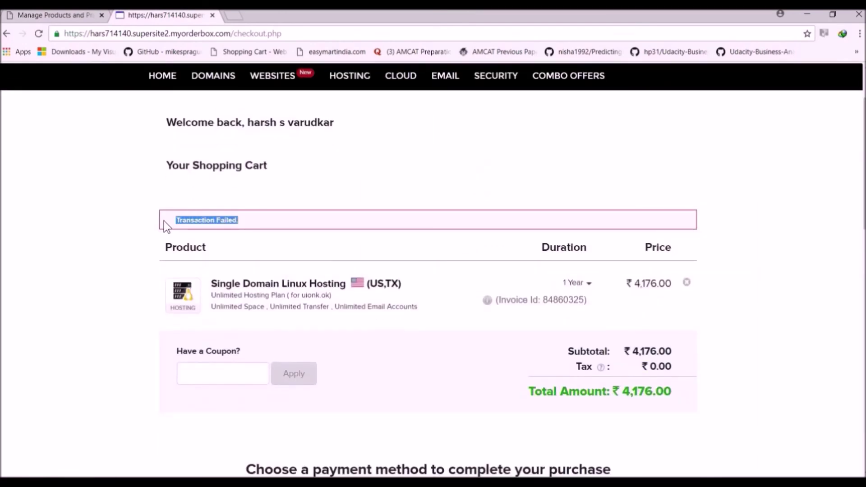